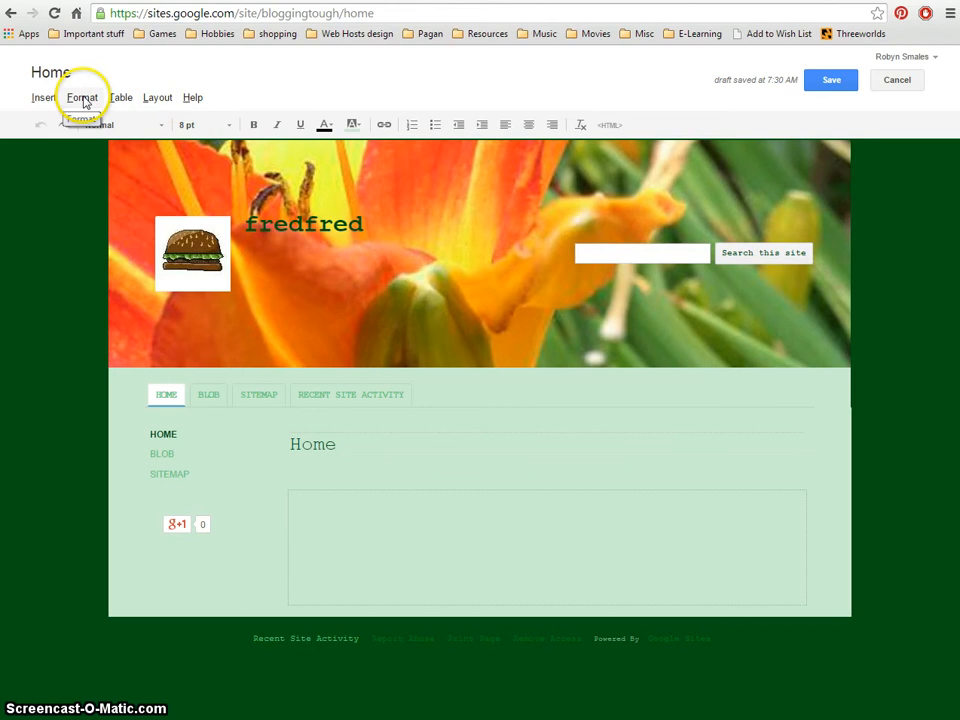
left_click(83, 98)
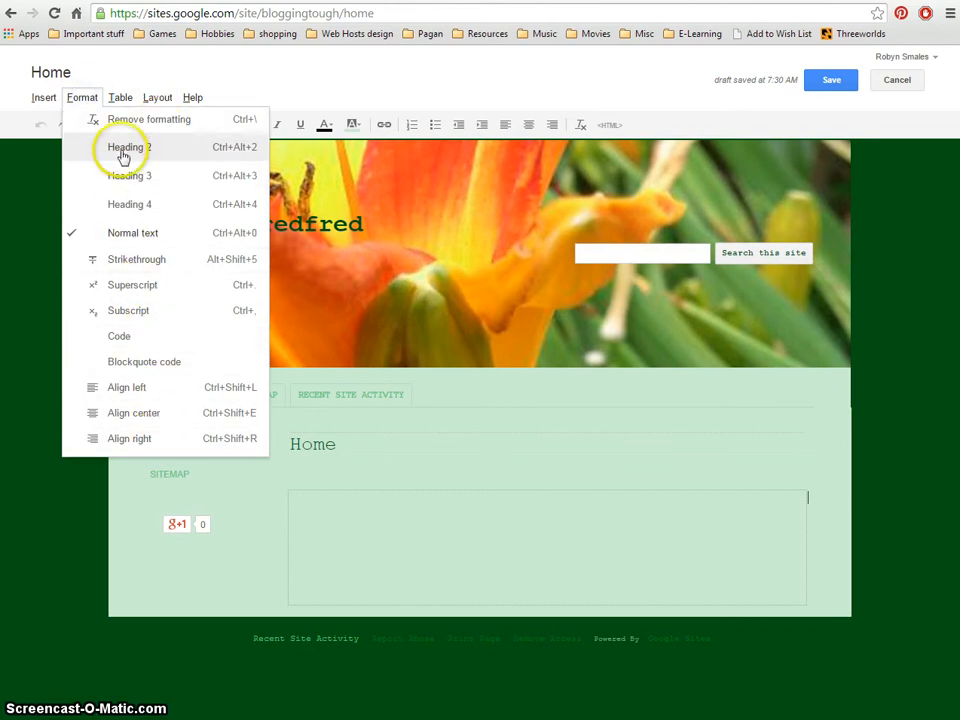
left_click(196, 100)
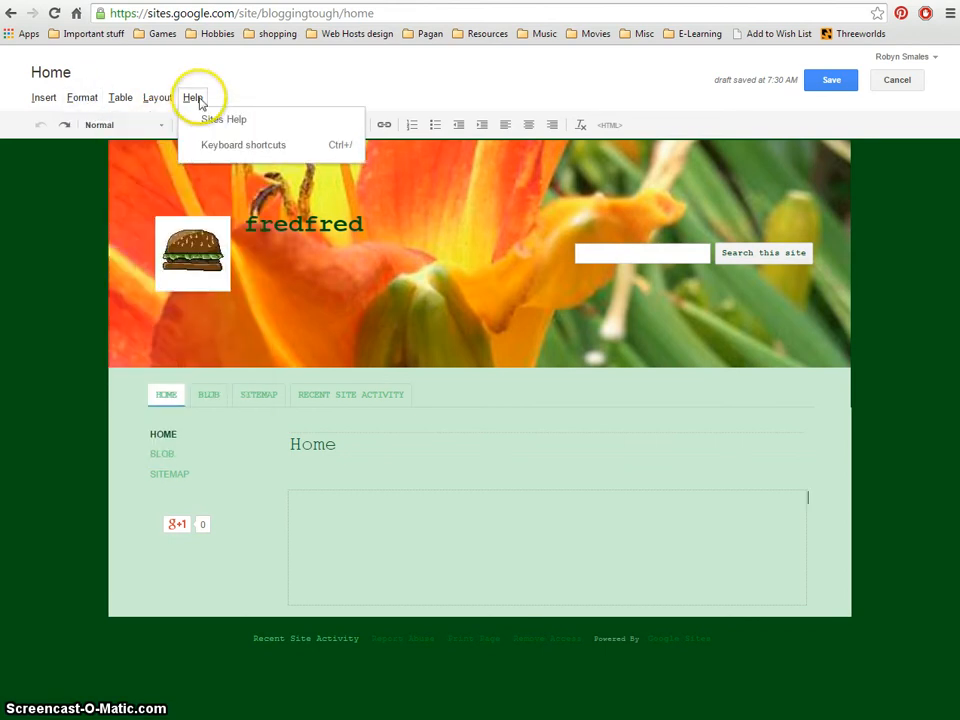
left_click(279, 58)
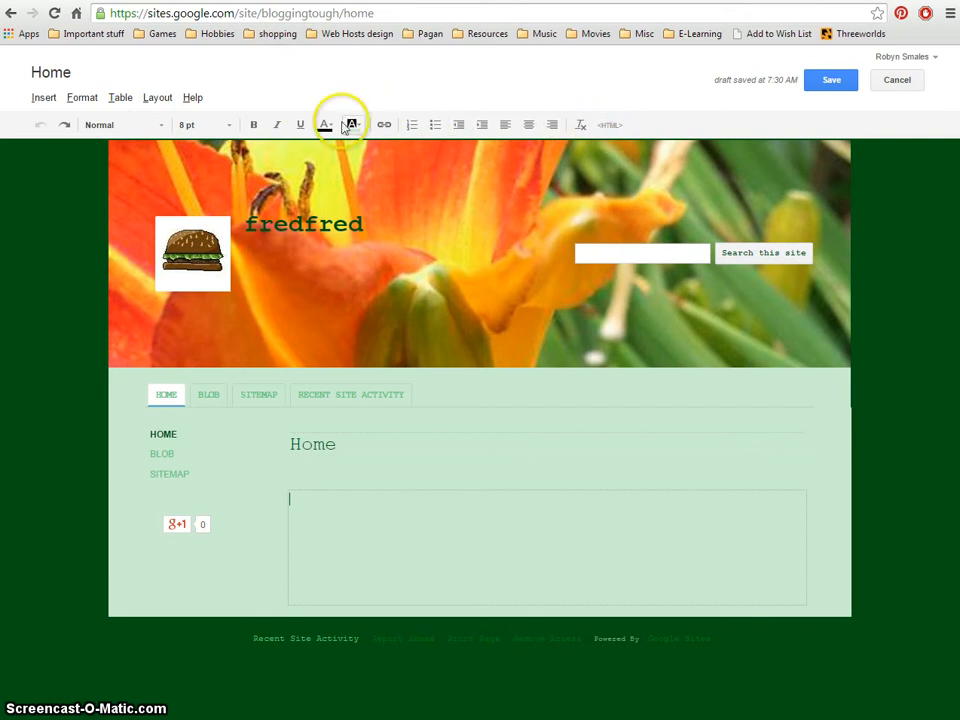
left_click(119, 98)
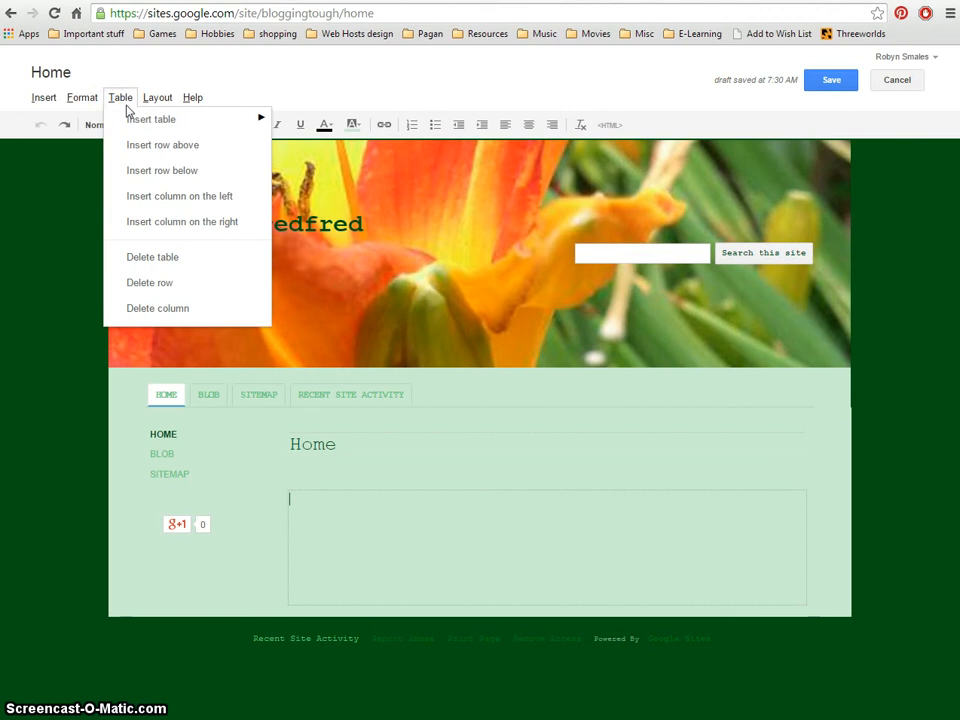
mouse_move(129, 121)
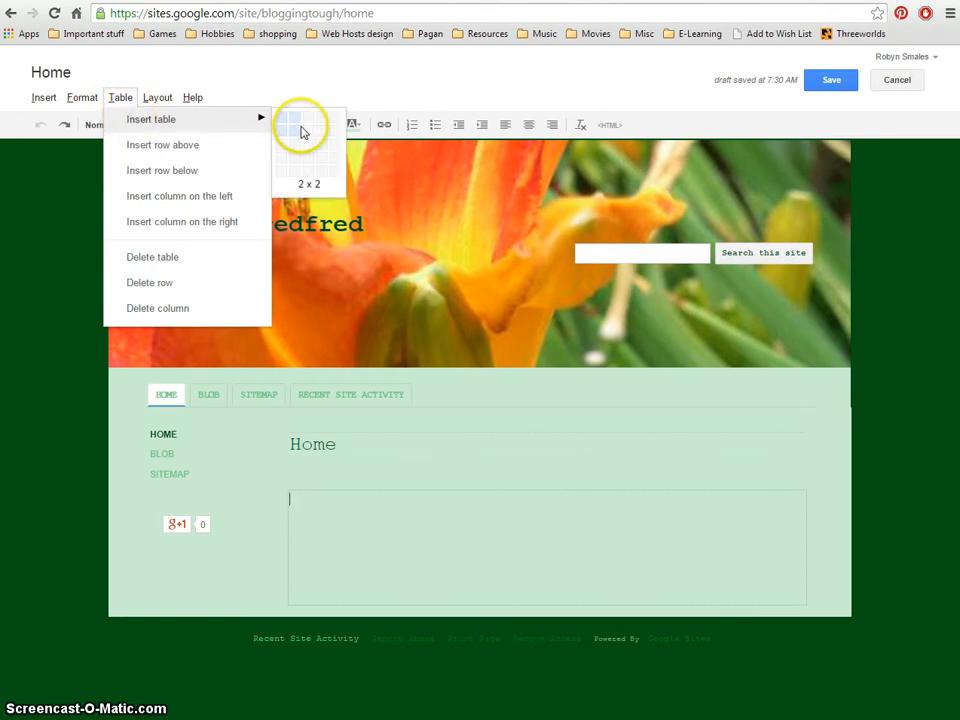
mouse_move(158, 99)
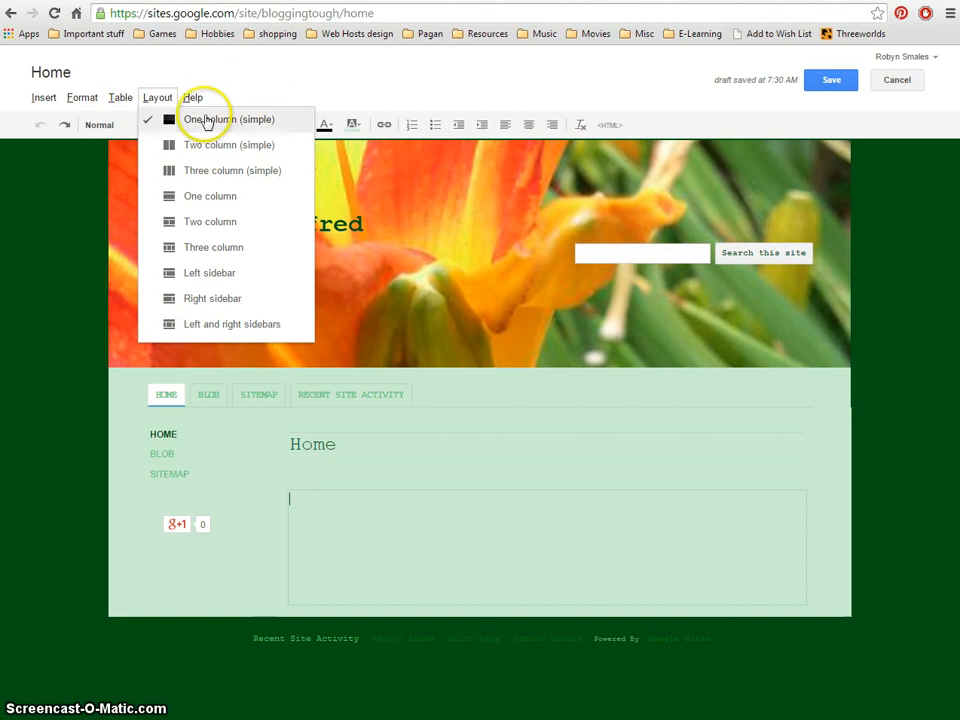
left_click(247, 88)
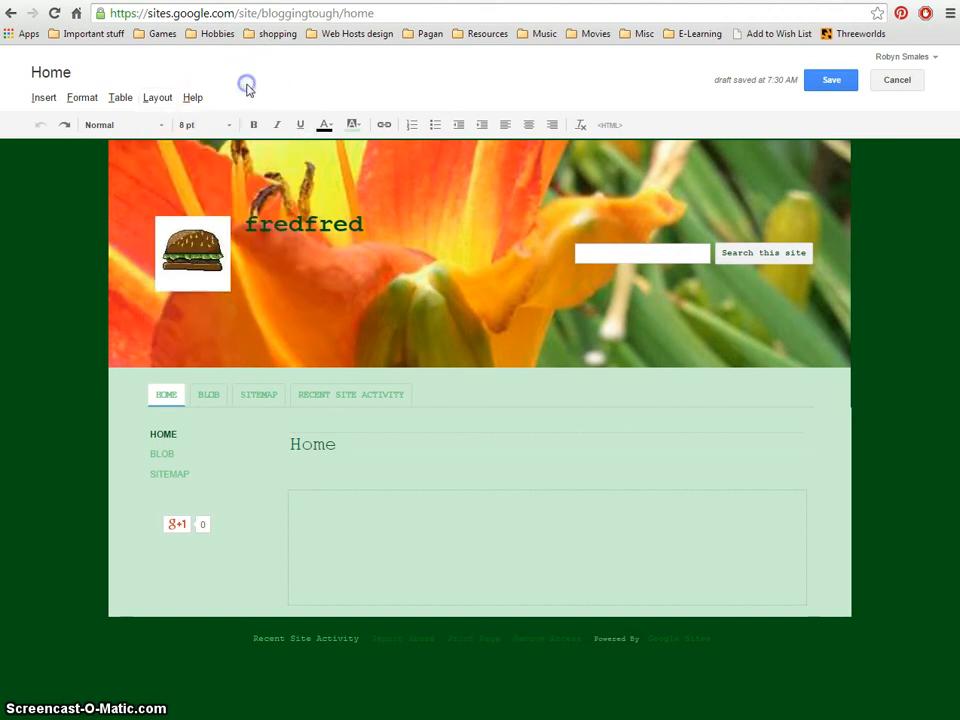
left_click(366, 444)
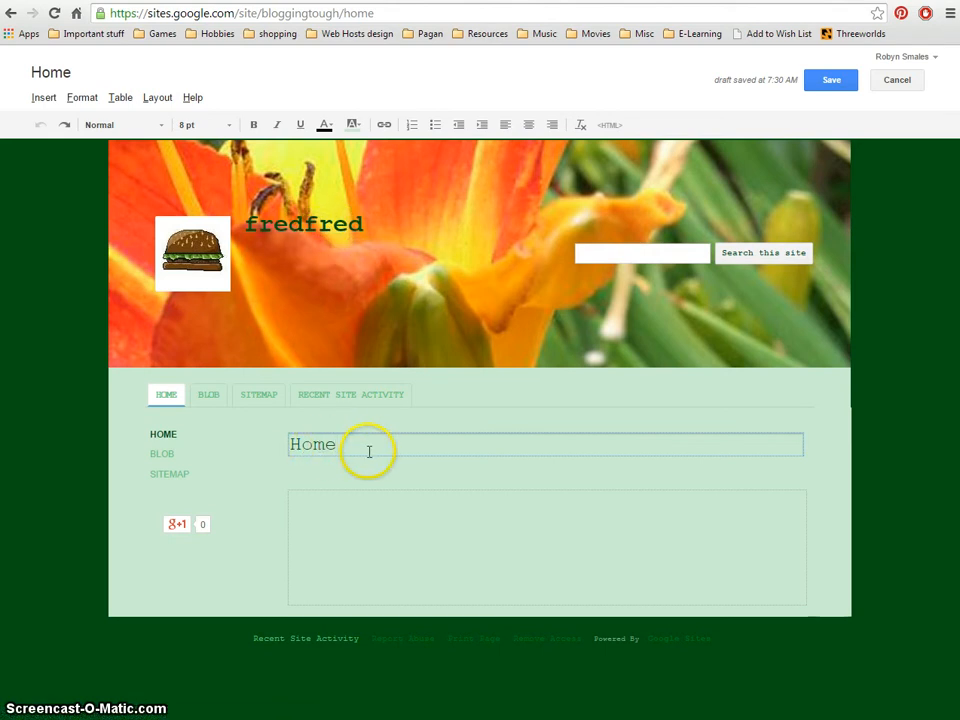
Copy the five generated paragraphs from the Lorem Ipsum website and paste them into the Home page's content area.
left_click(343, 561)
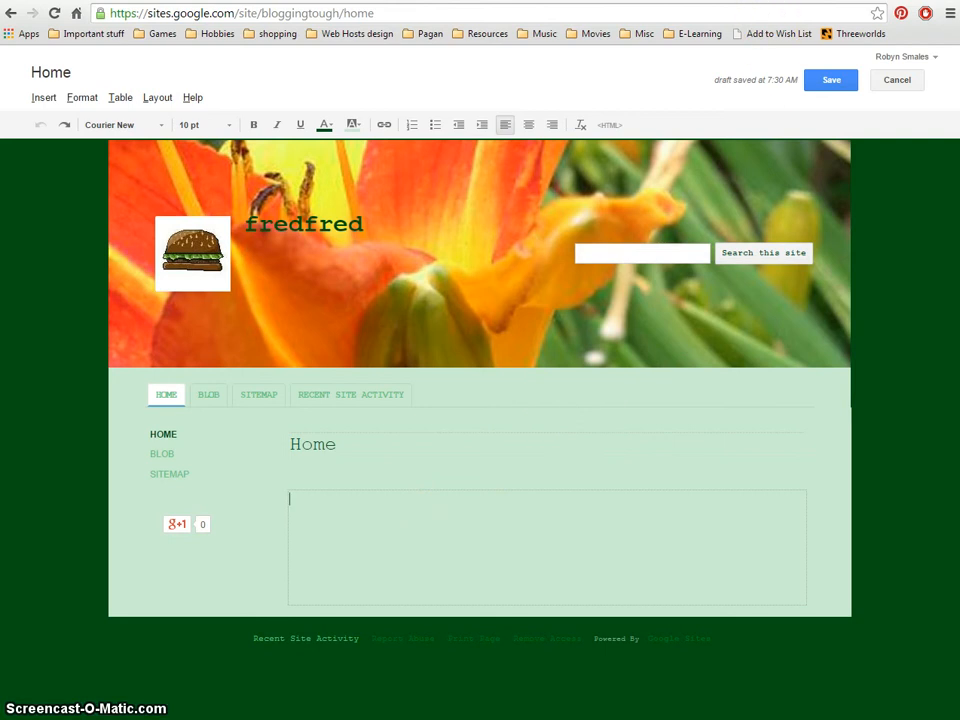
left_click(780, 1)
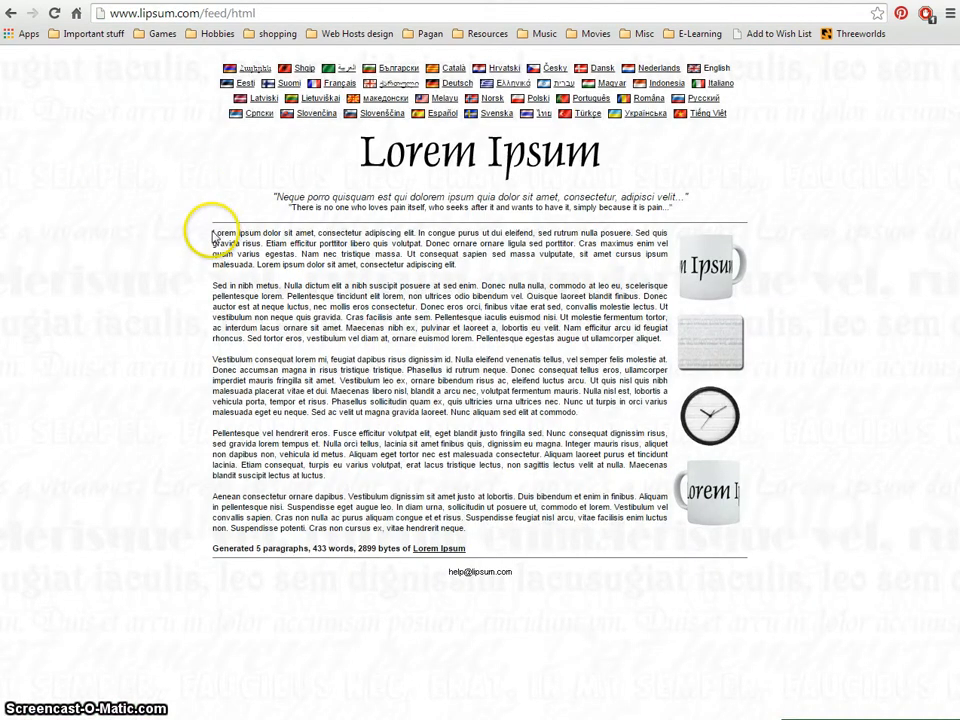
left_click_drag(212, 231, 467, 521)
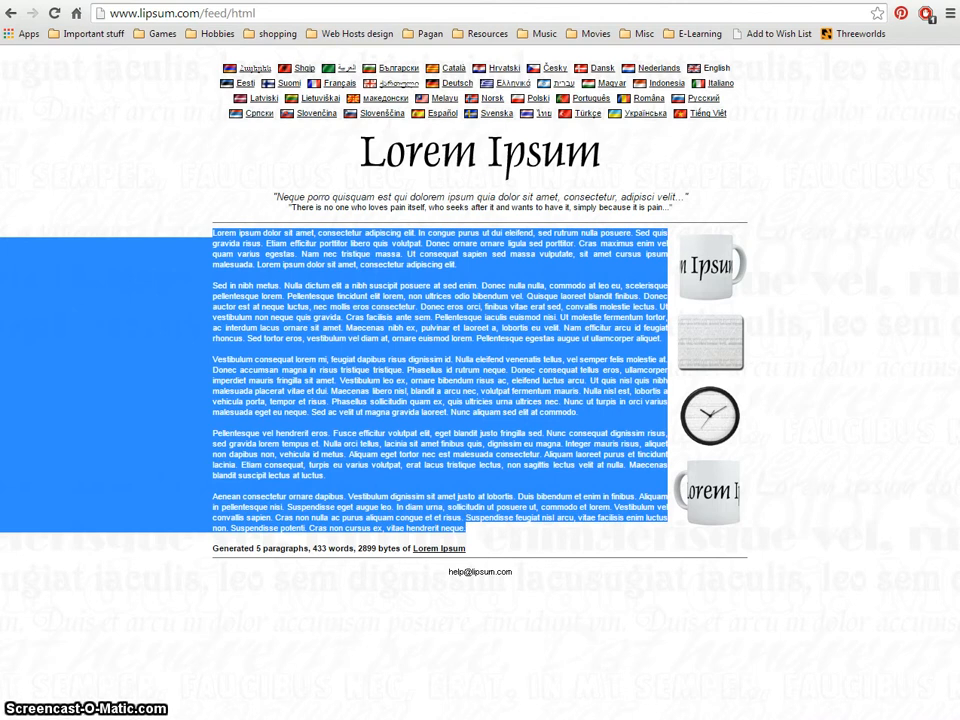
key("ctrl+Tab")
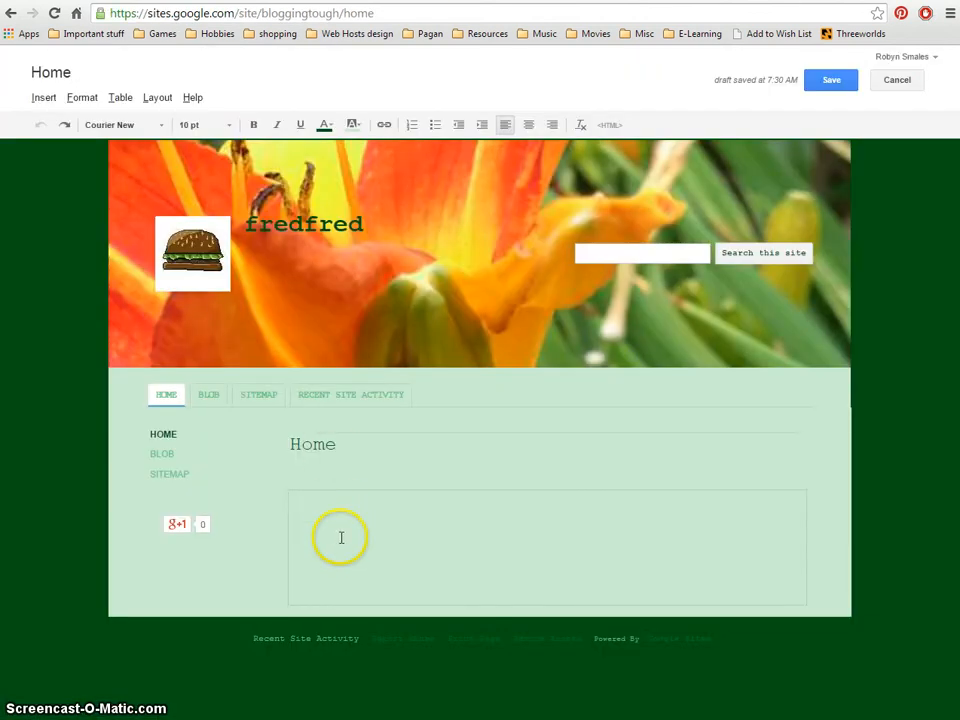
key("ctrl+v")
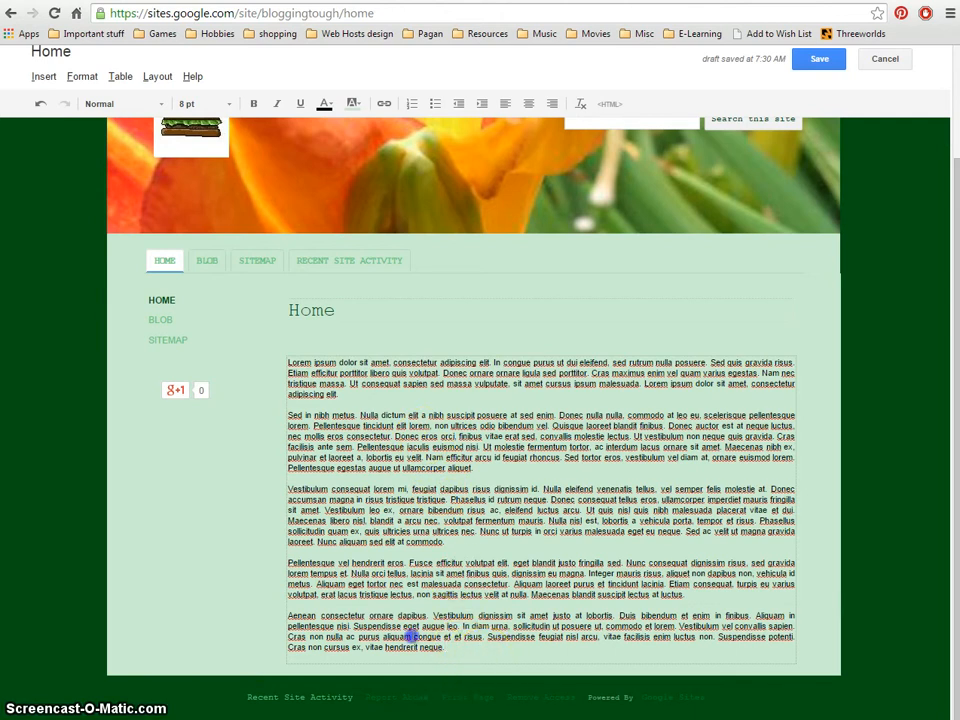
Remove the formatting from all the pasted Lorem Ipsum paragraphs so they take on the site's own text style.
left_click_drag(410, 636, 274, 357)
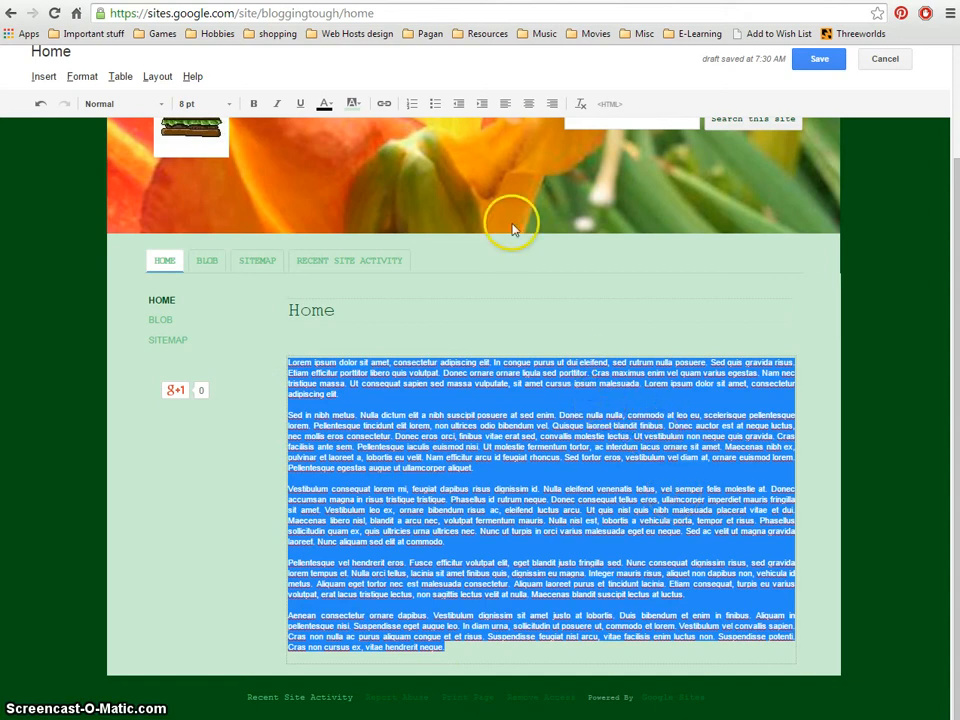
left_click(581, 104)
scroll(590, 515, "down", 3)
scroll(578, 508, "down", 1)
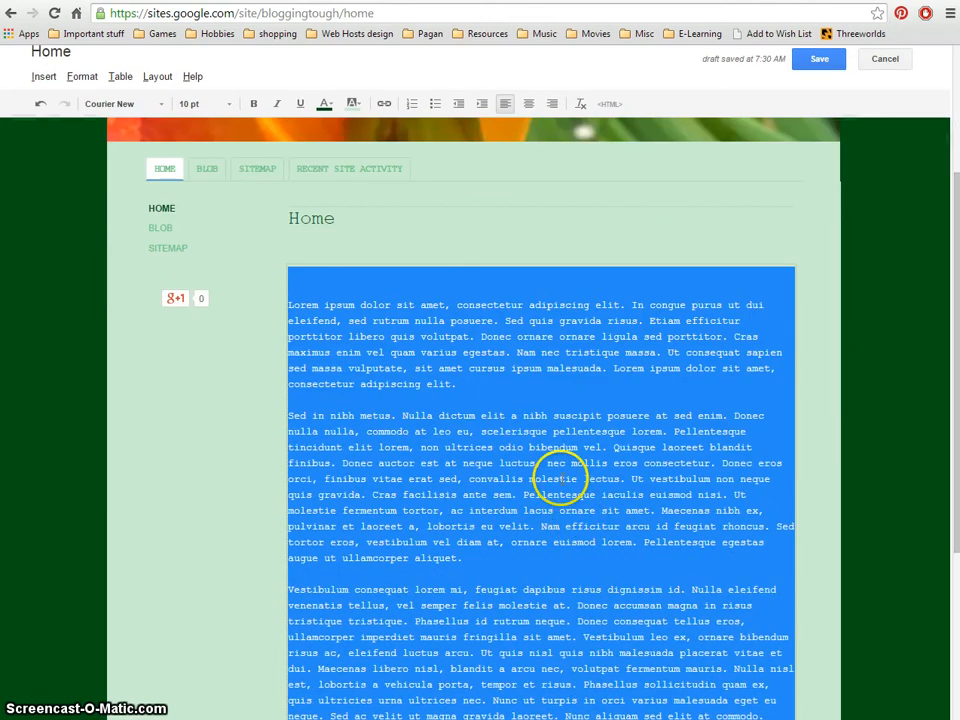
left_click(368, 353)
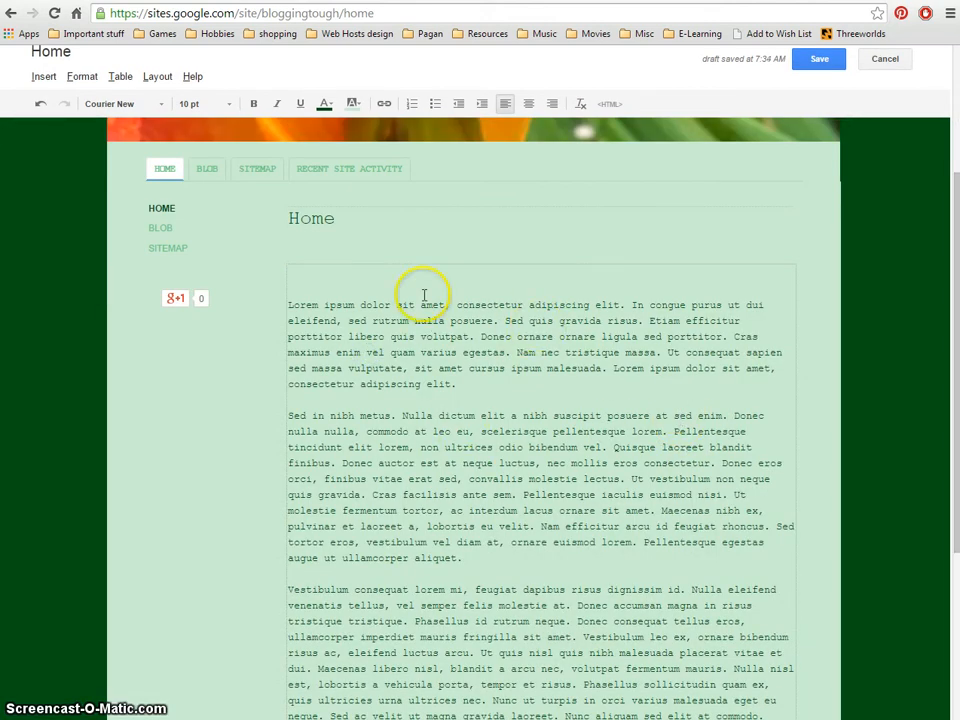
Delete the empty lines above the first paragraph of the Home page text.
left_click(306, 270)
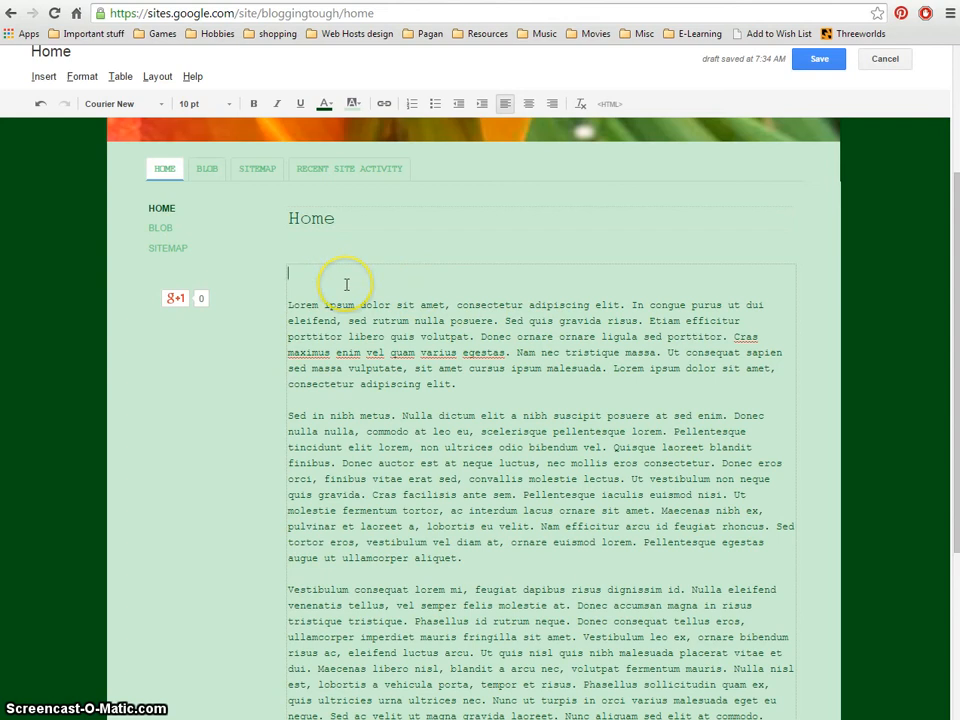
key("Delete")
key("Delete")
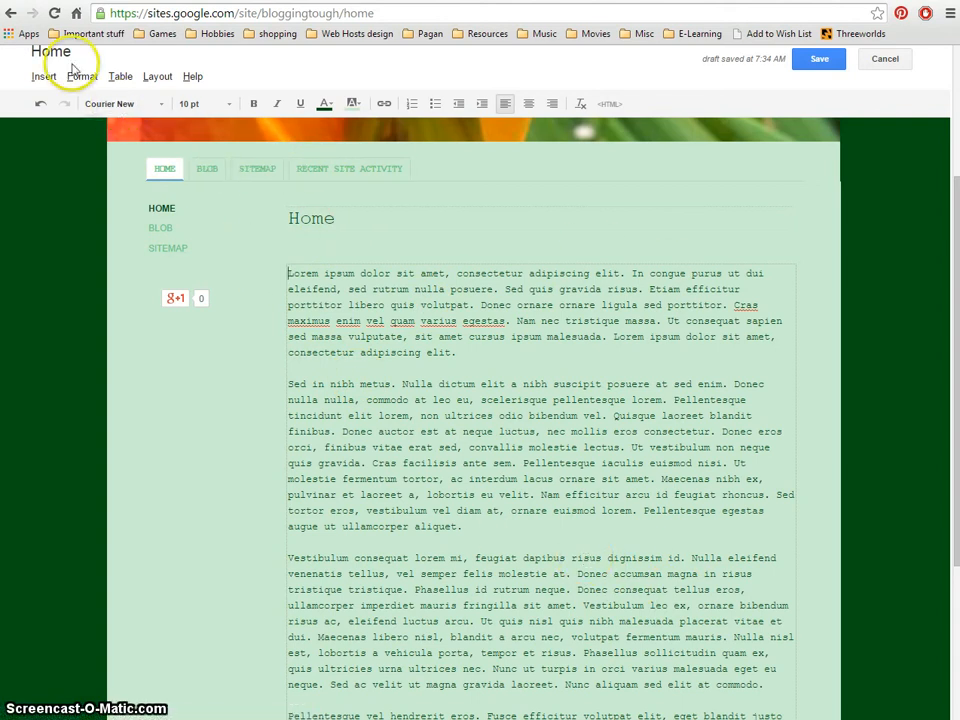
Upload the EmoticonShifty image, but insert the already uploaded black heart image before the first paragraph.
left_click(43, 77)
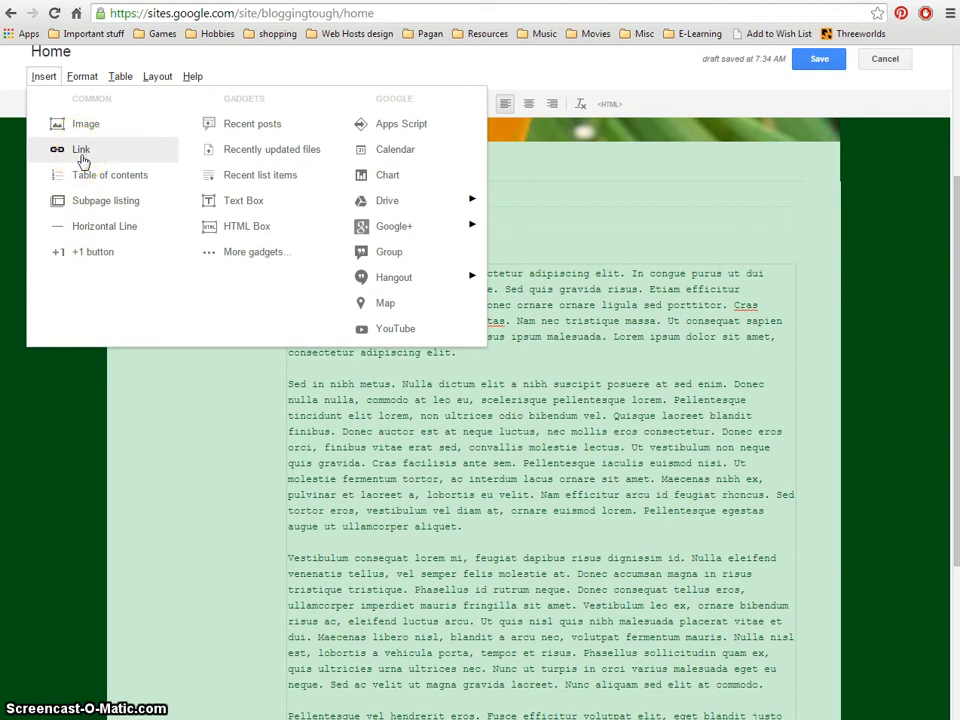
left_click(85, 124)
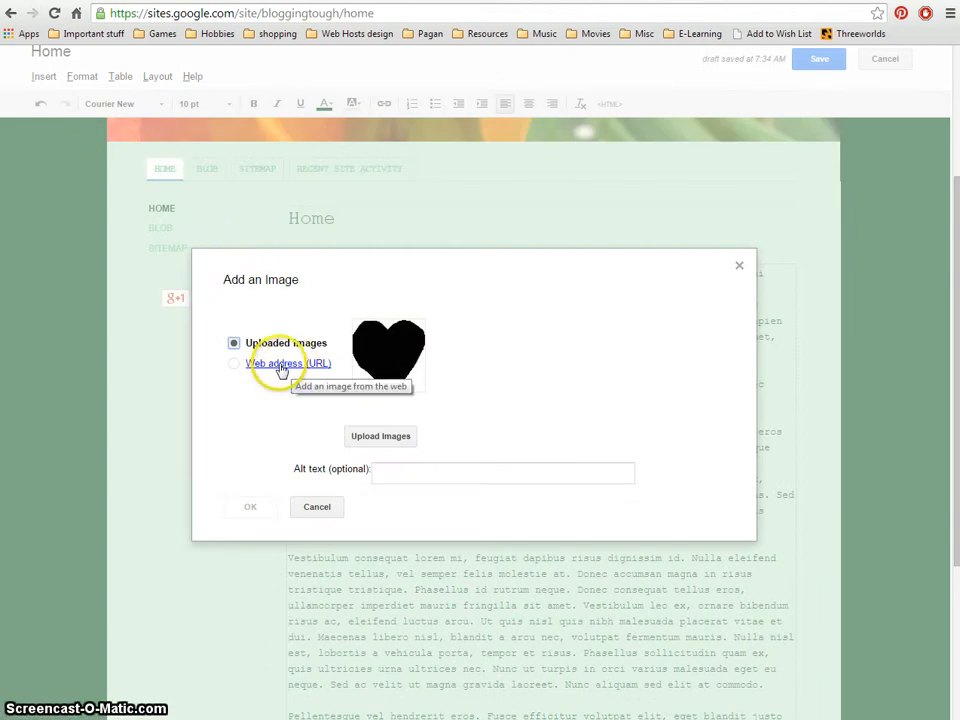
left_click(375, 441)
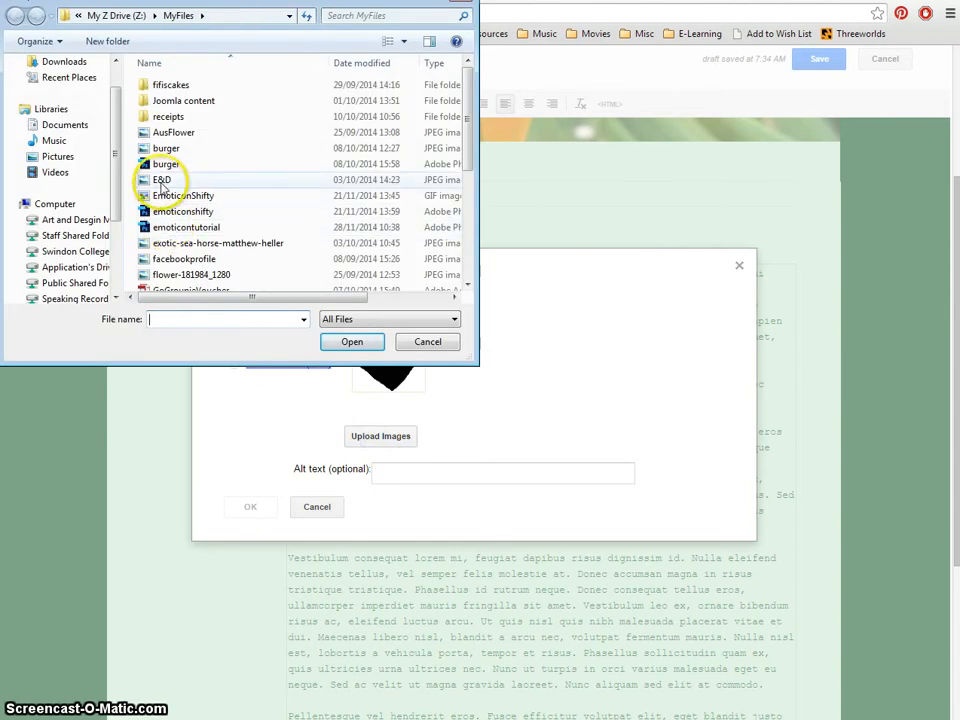
double_click(172, 197)
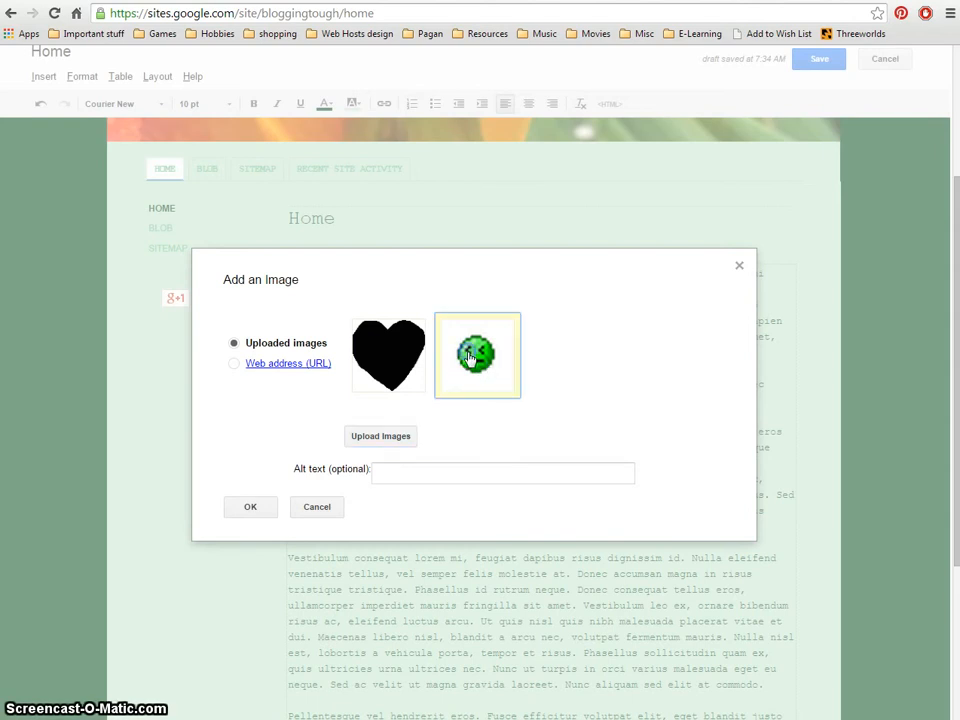
left_click(393, 369)
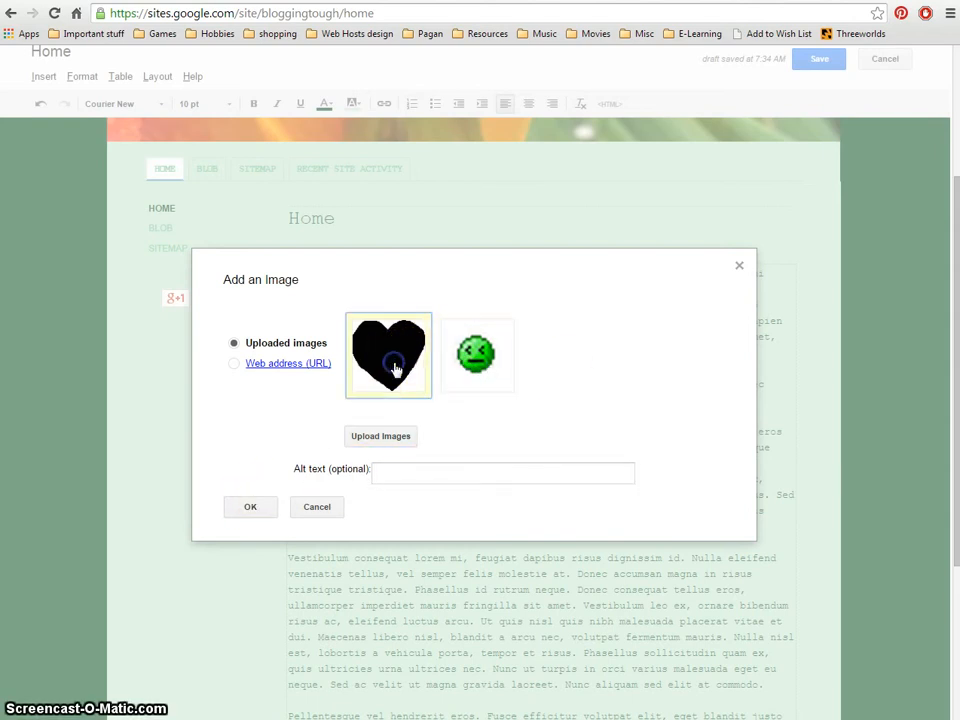
left_click(248, 507)
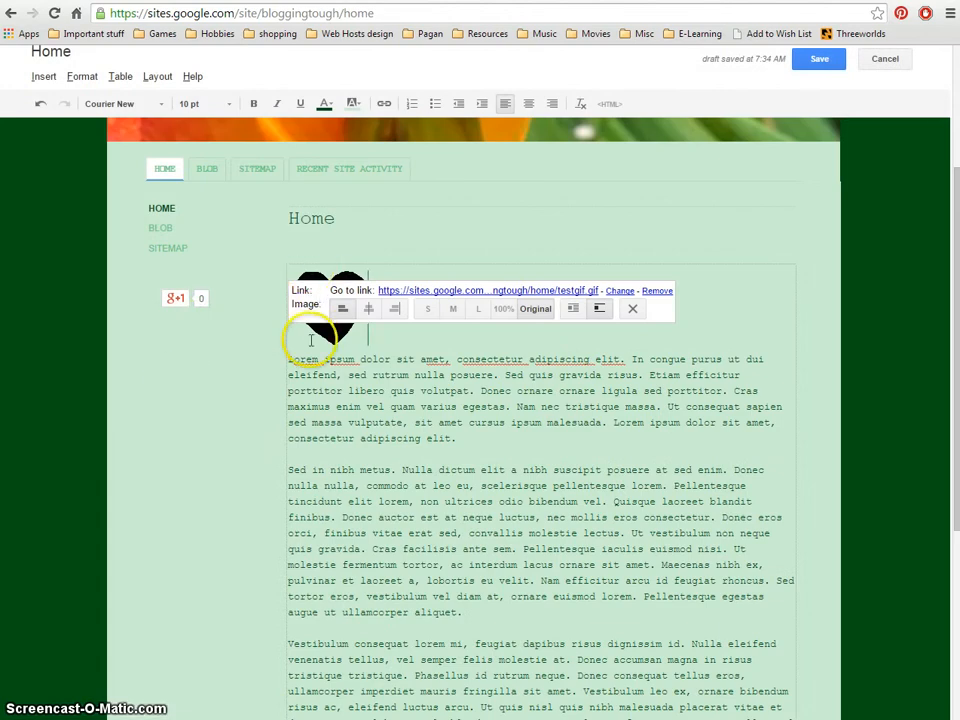
Try centre alignment on the heart image and settle on right alignment.
left_click(368, 309)
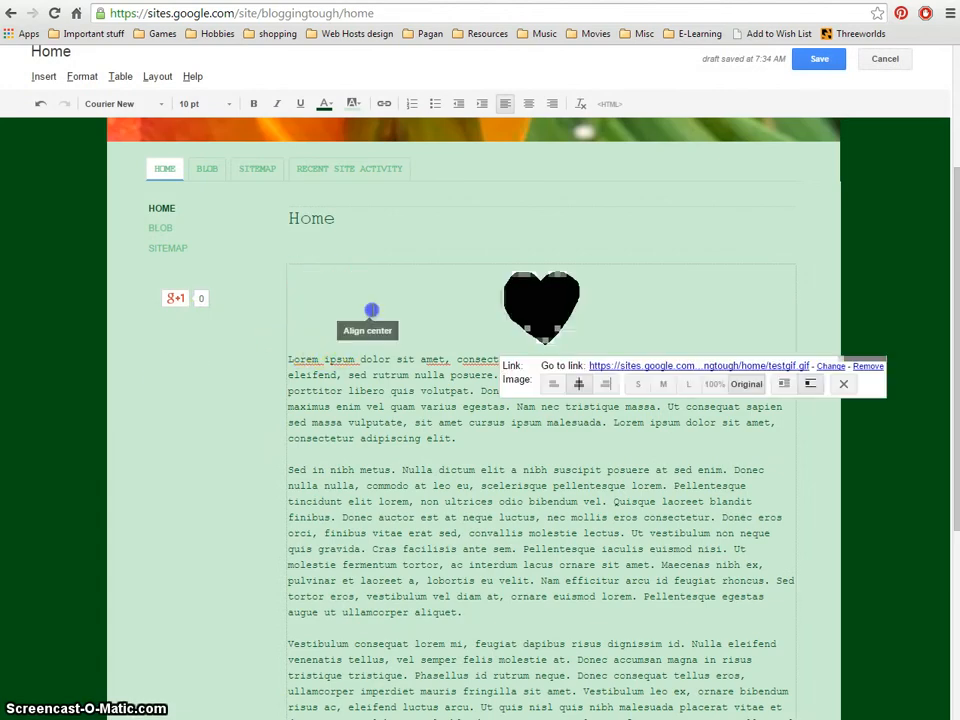
left_click(607, 386)
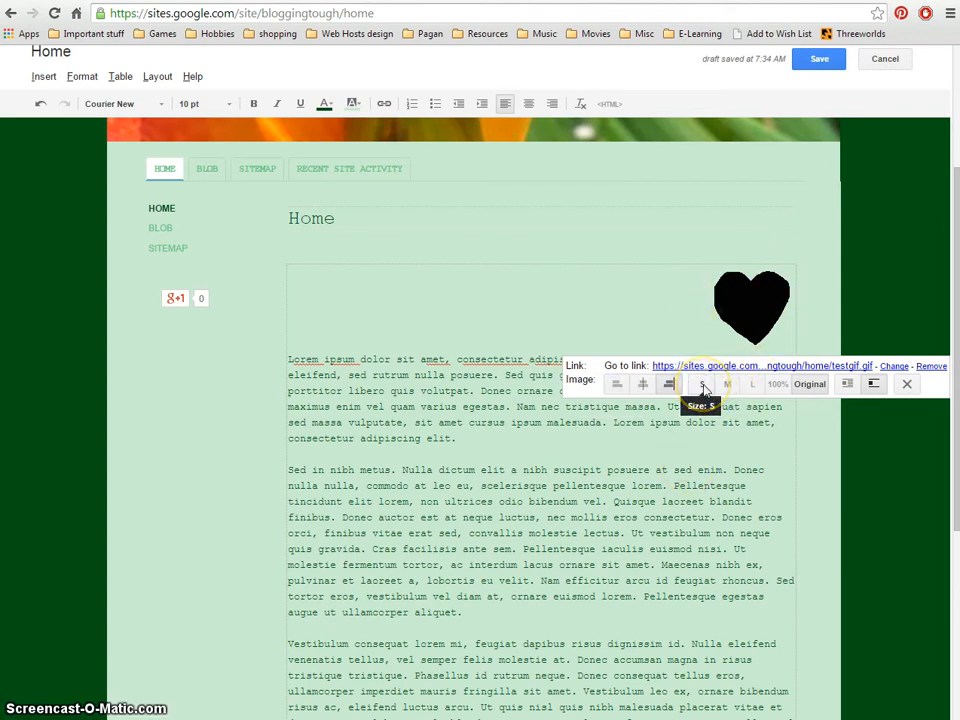
Try the S, M, L and 100% sizes on the heart image and return it to Original size.
left_click(703, 386)
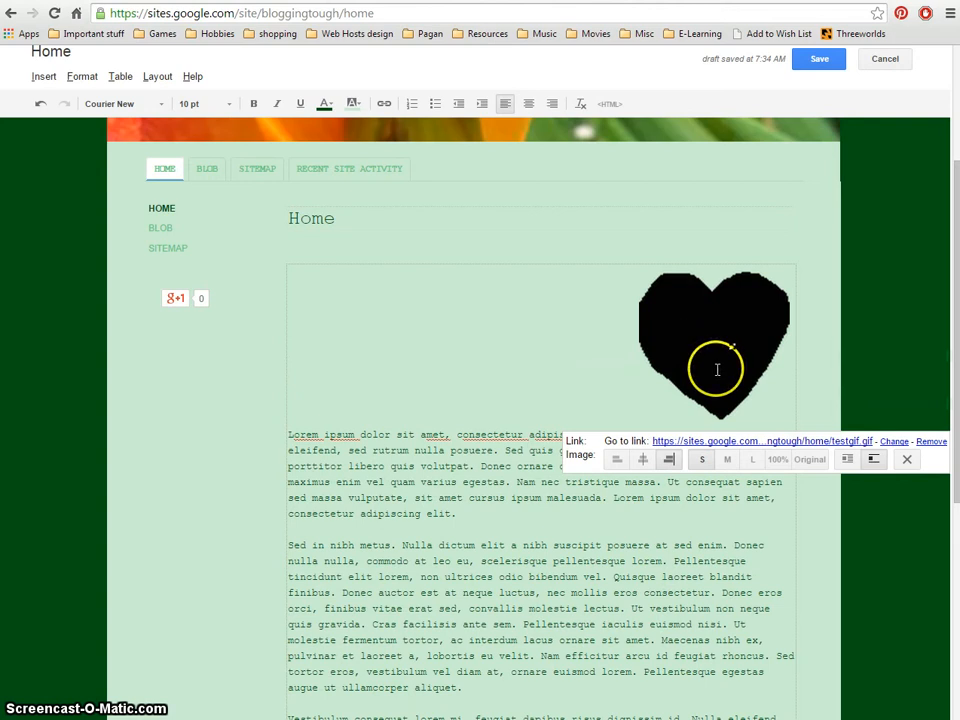
left_click(727, 459)
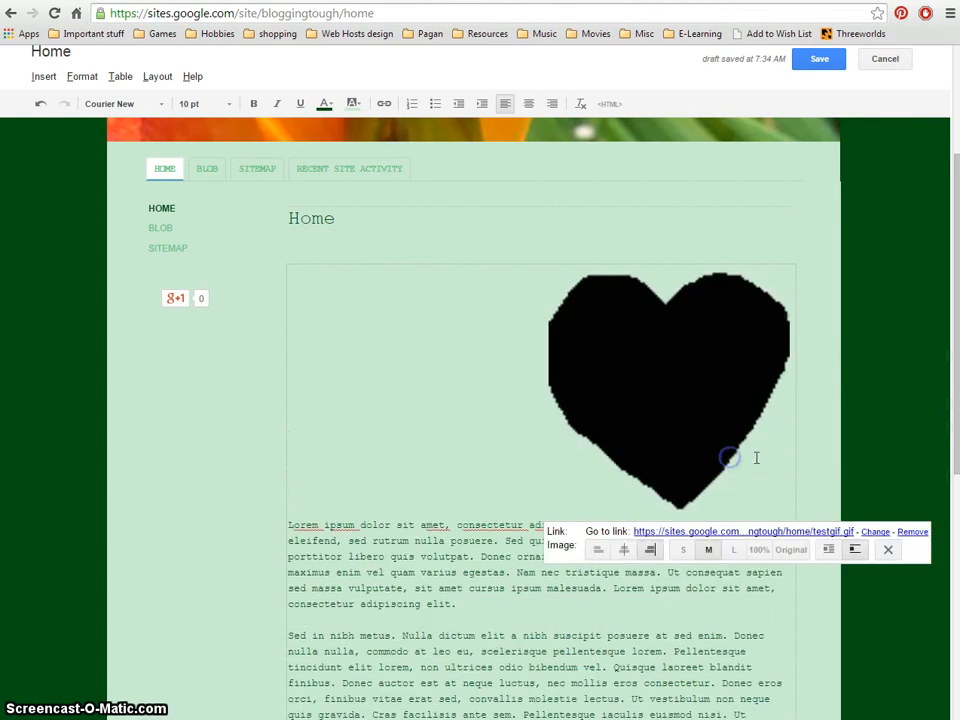
left_click(734, 549)
left_click(699, 617)
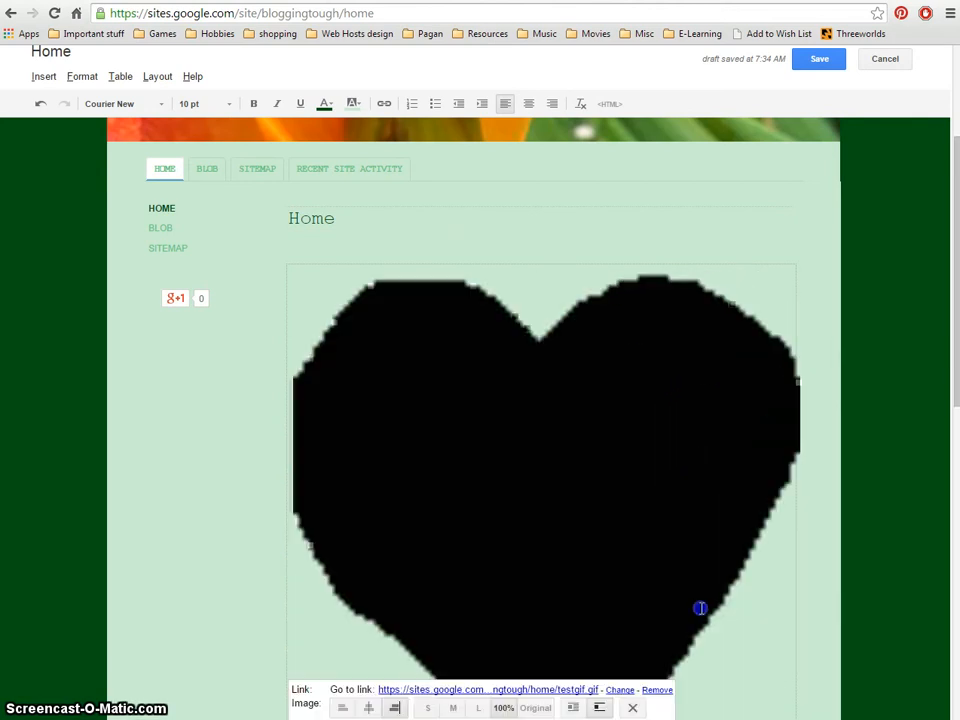
left_click(535, 708)
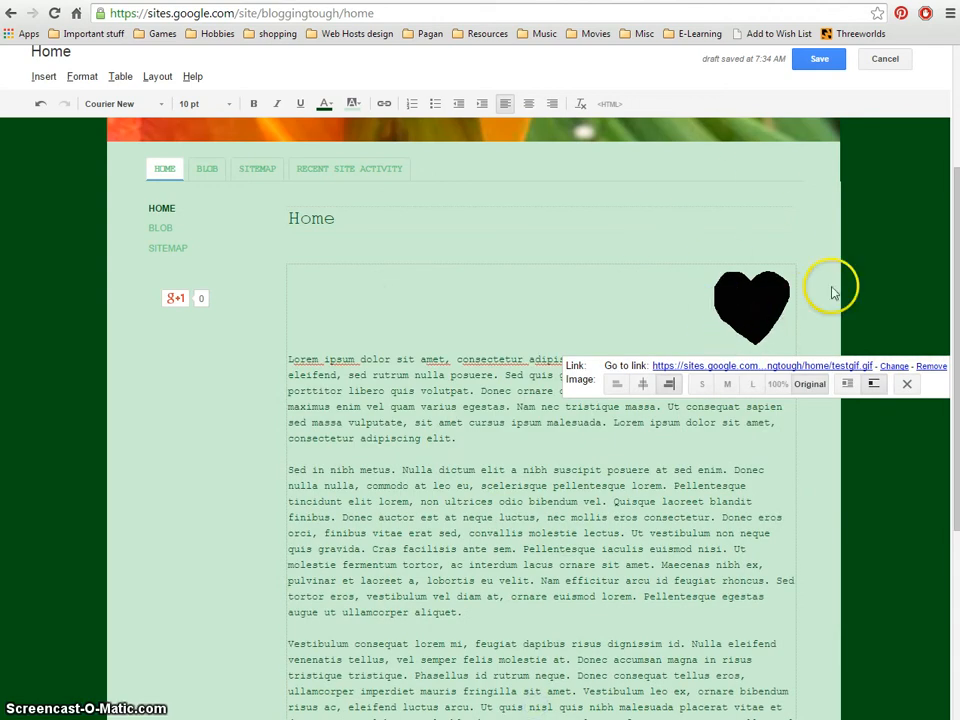
Turn on text wrapping for the heart image so the first paragraph flows beside it.
left_click(847, 386)
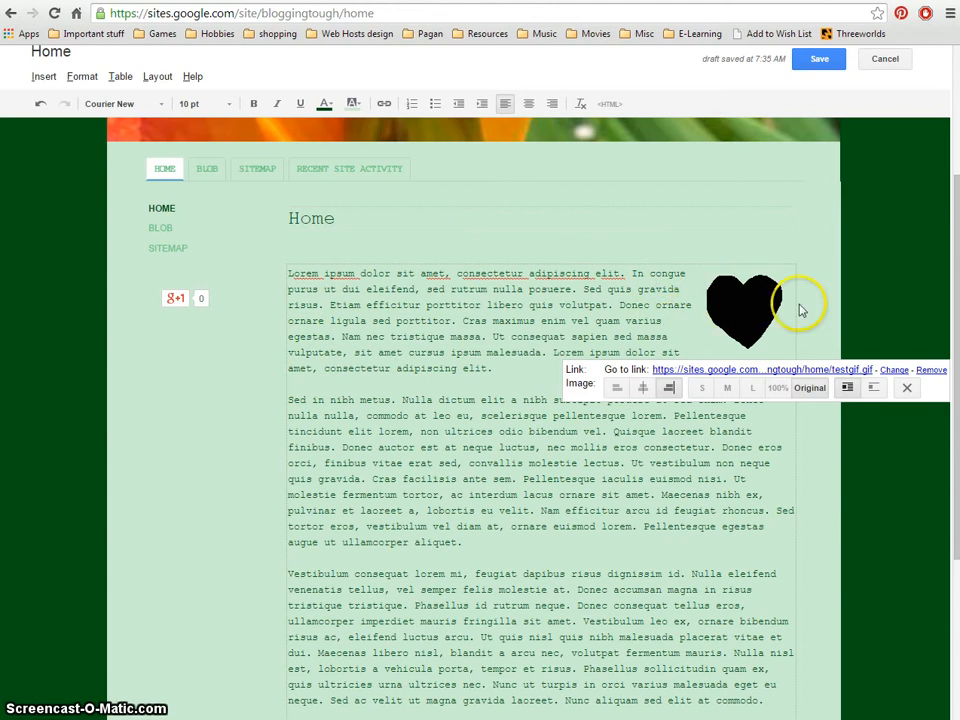
left_click(340, 368)
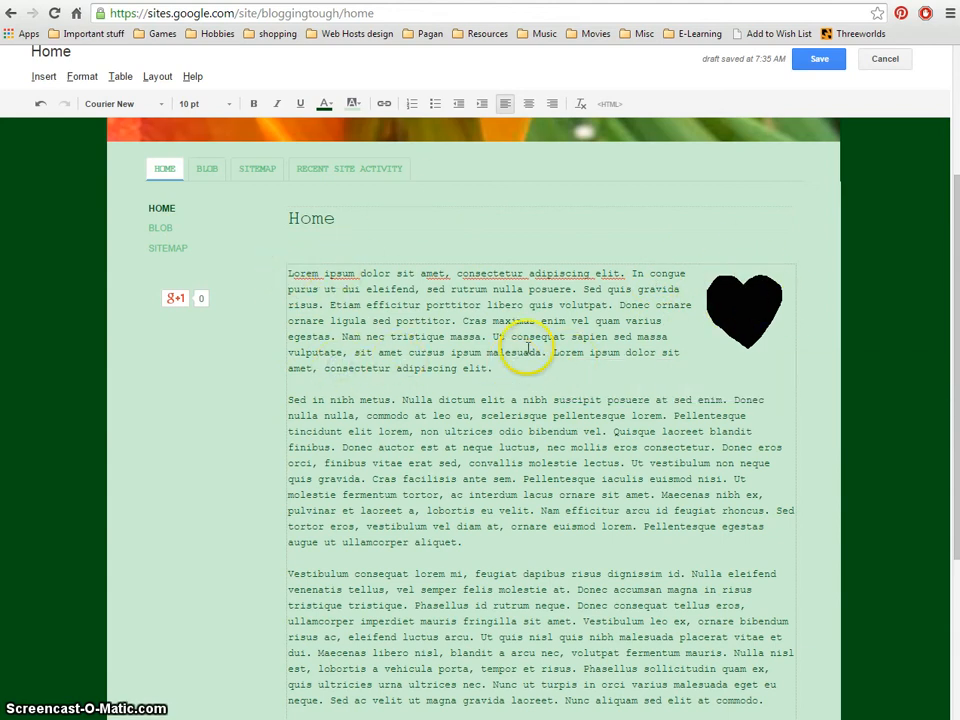
Add empty lines after the second paragraph and start inserting a YouTube video there.
left_click(470, 553)
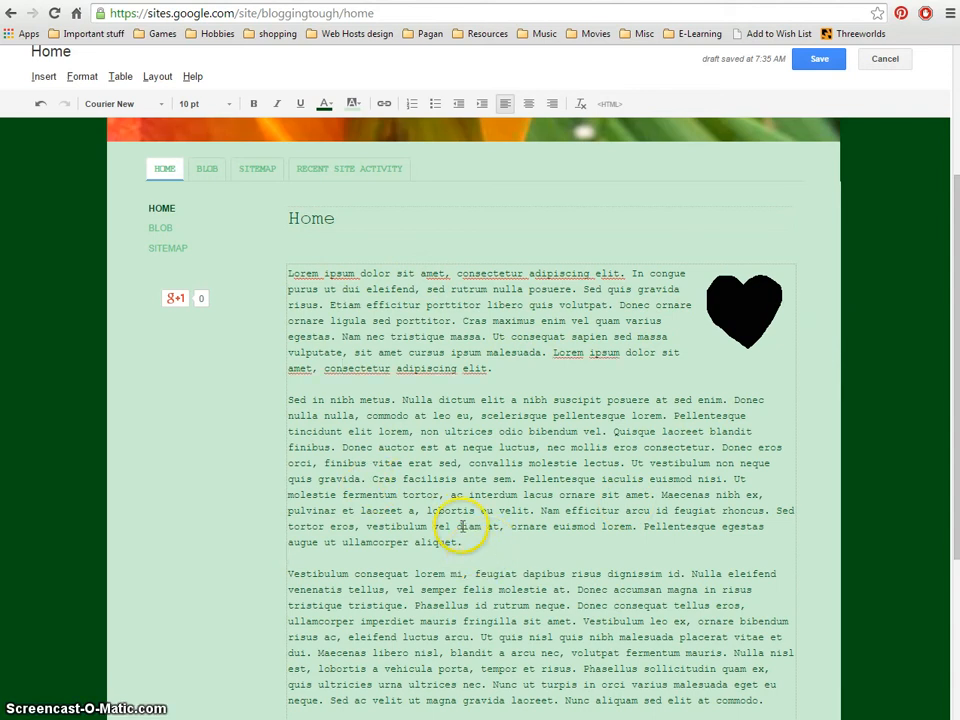
key("Return")
key("Return")
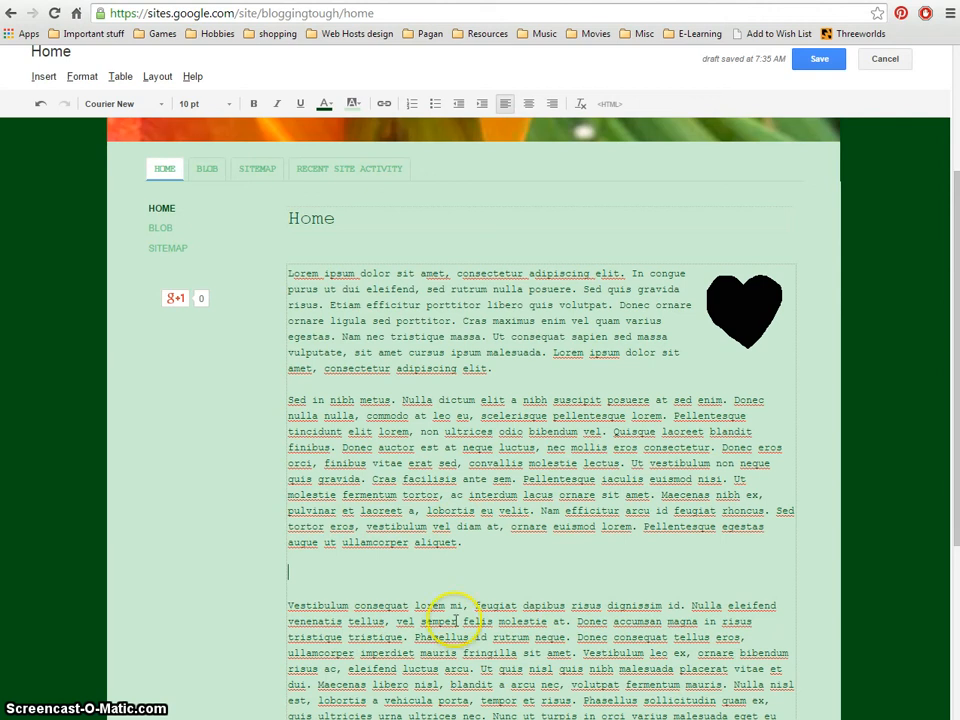
left_click(42, 78)
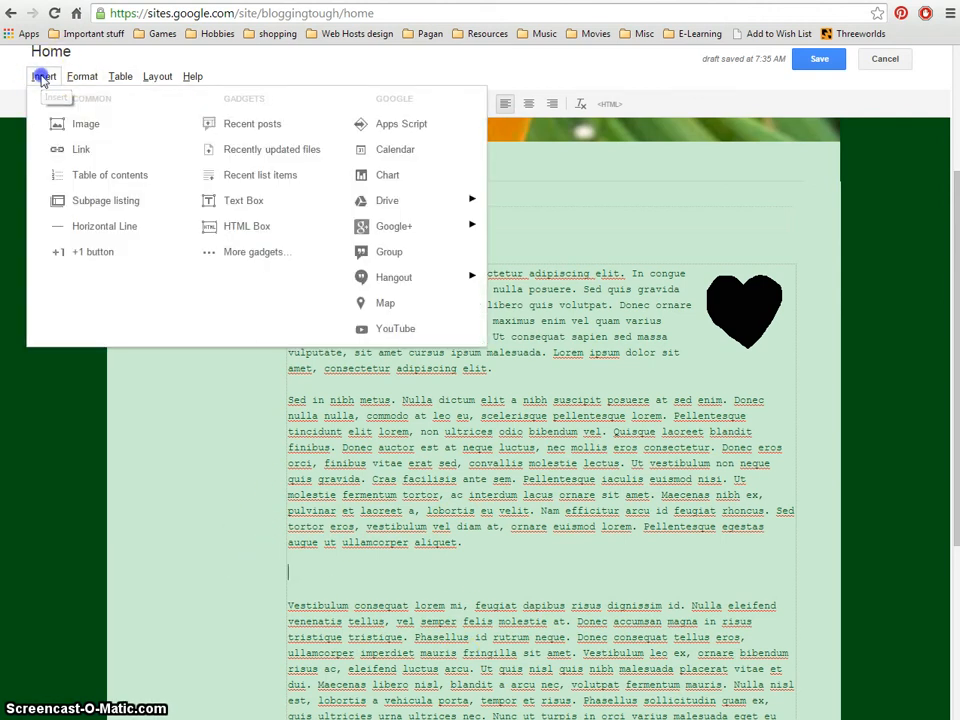
left_click(398, 330)
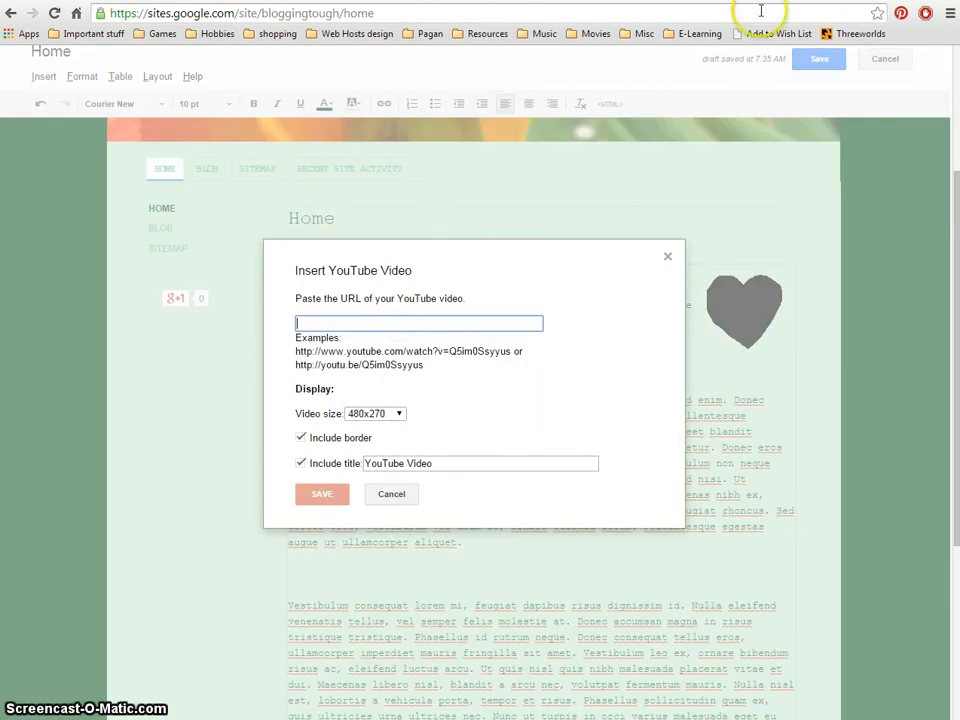
Copy the address of the open "The Last Goodbye" music video page on YouTube and paste it as the URL of the video being inserted.
left_click(400, 1)
left_click(470, 1)
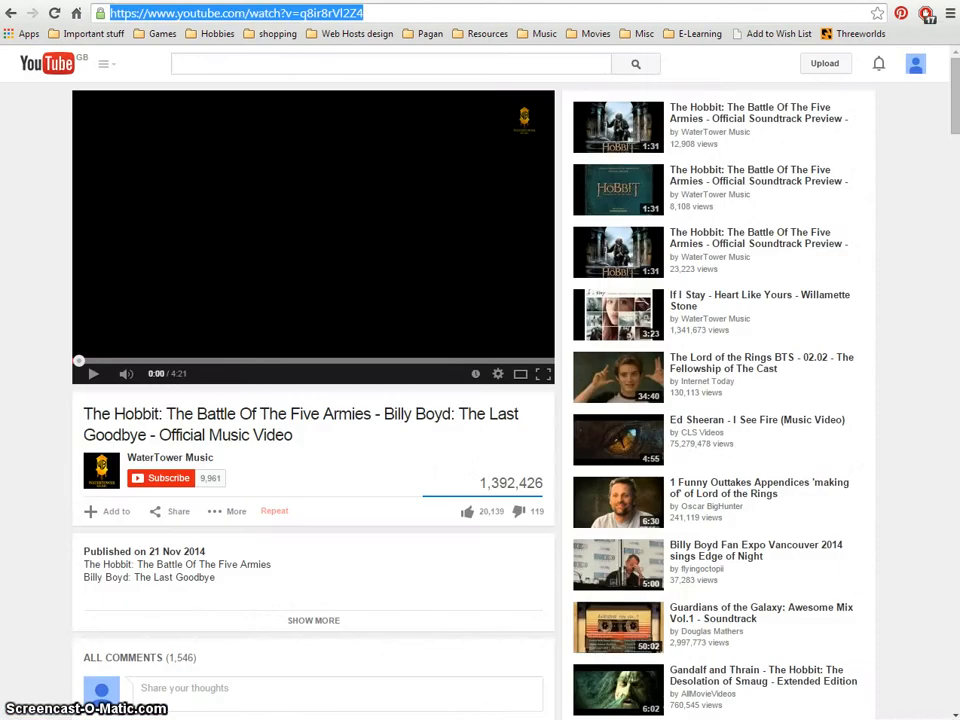
right_click(222, 18)
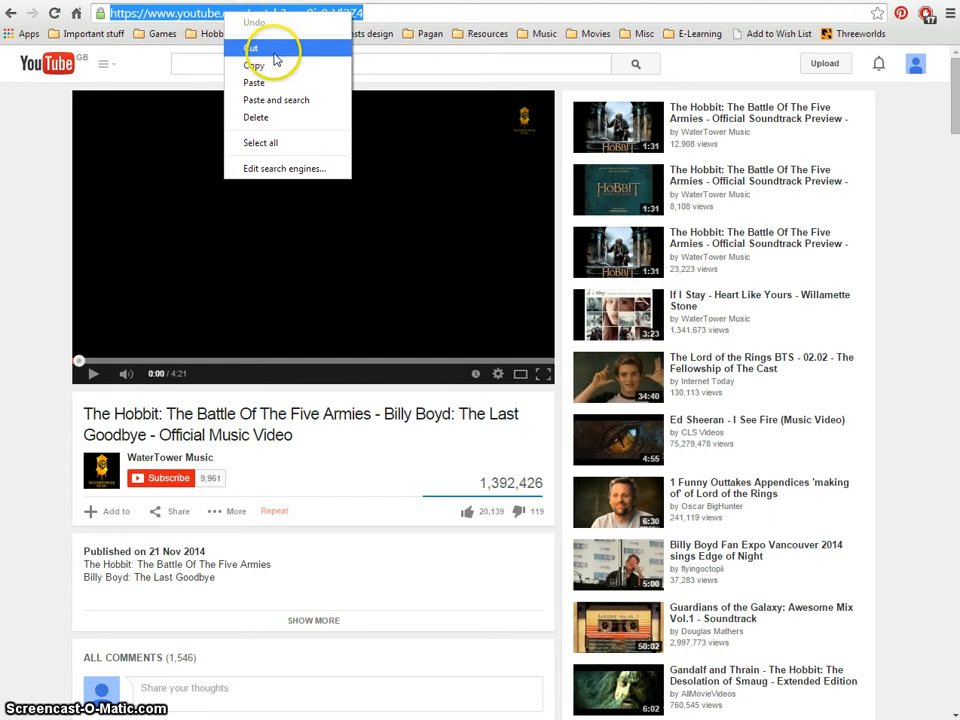
left_click(258, 64)
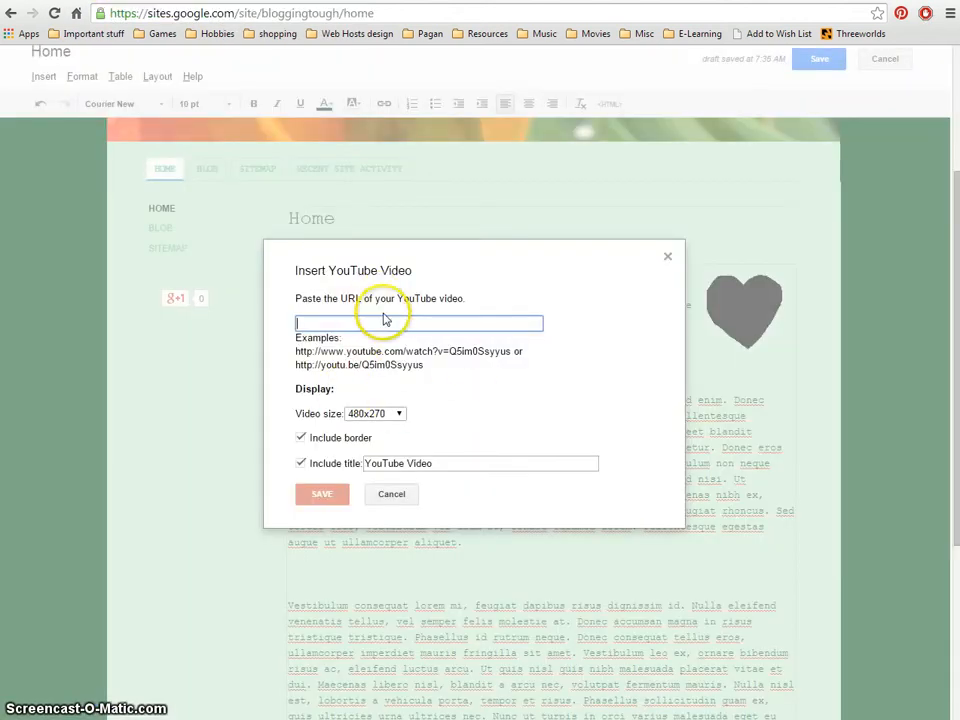
right_click(388, 321)
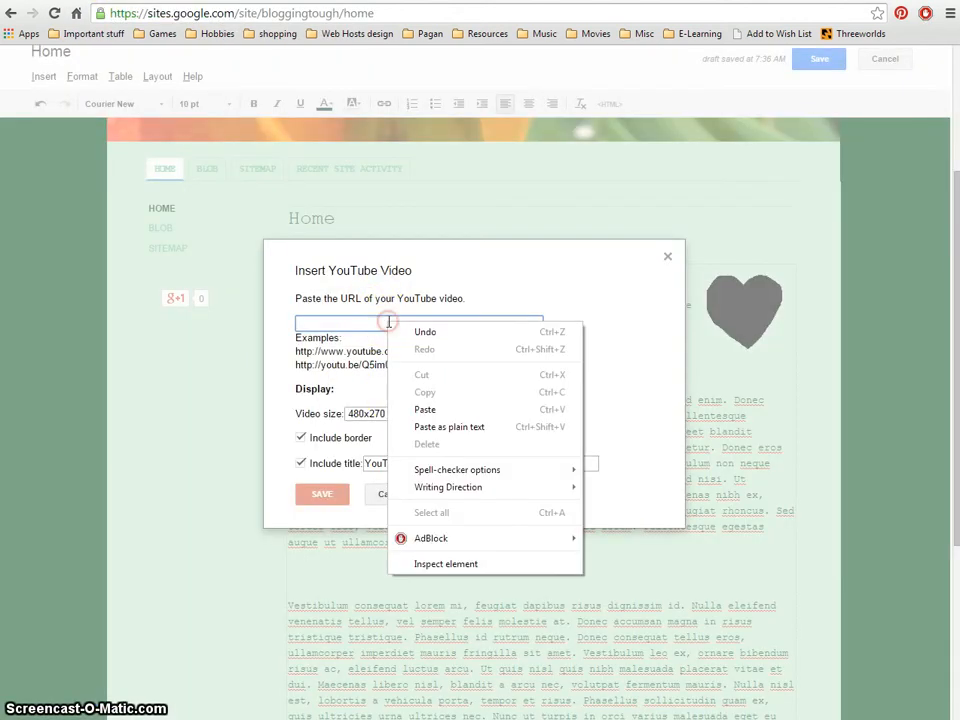
left_click(453, 410)
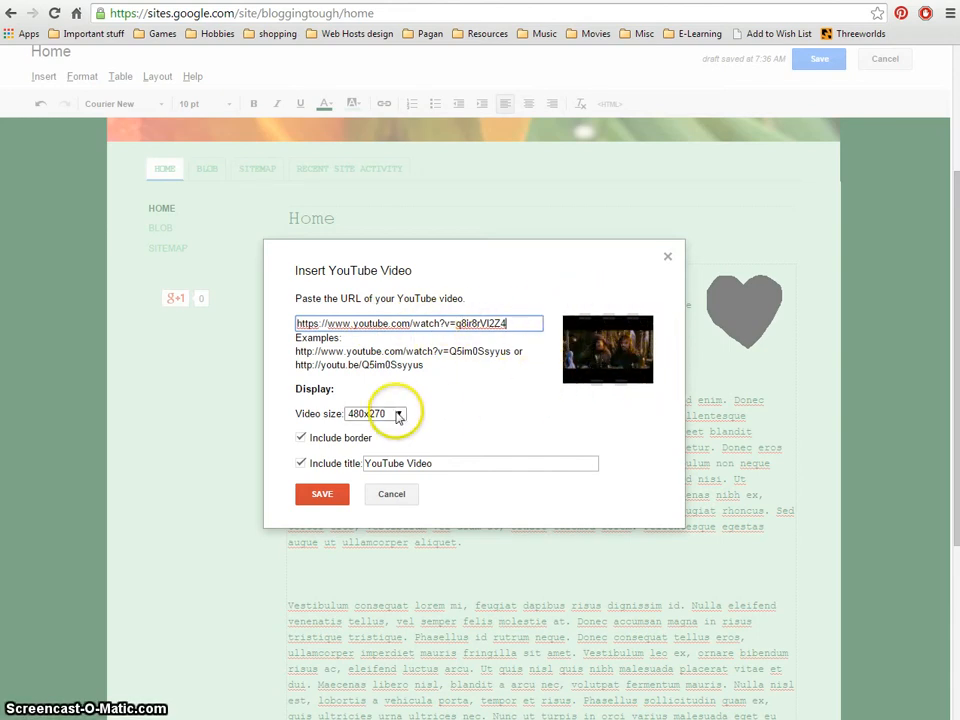
Set the video size to 640x360, leave out the title and border, and save the video into the page.
left_click(397, 415)
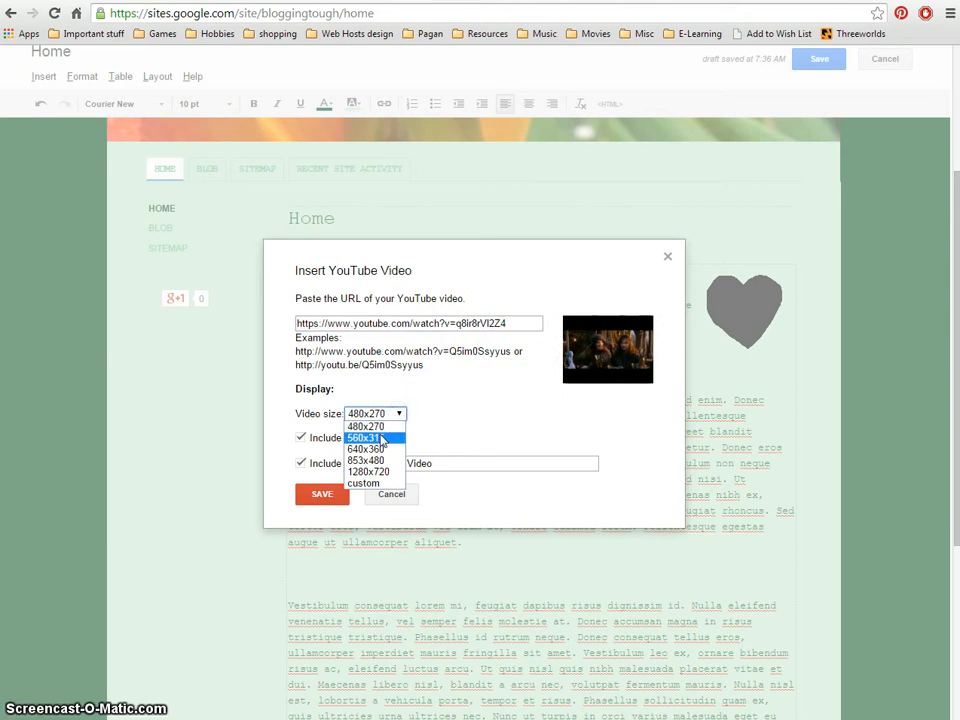
left_click(368, 449)
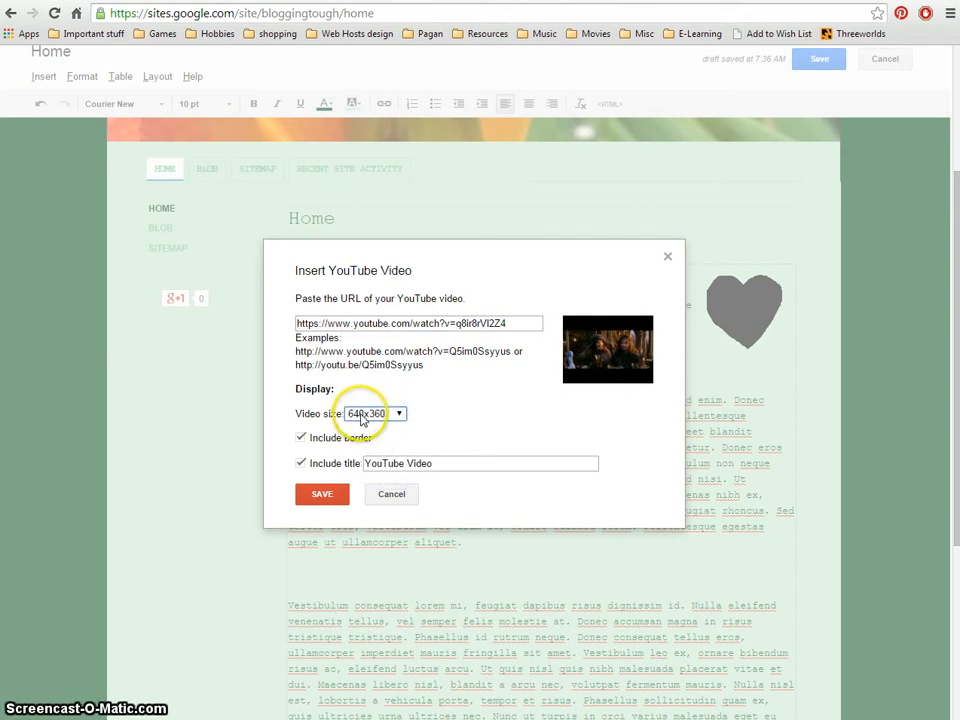
left_click(302, 464)
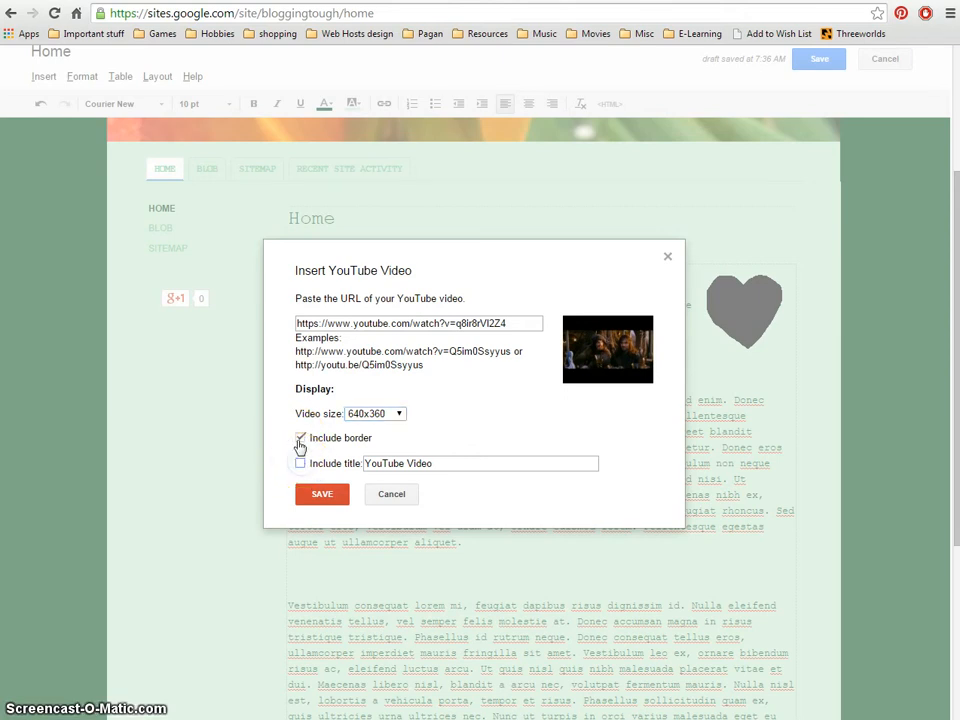
left_click(300, 438)
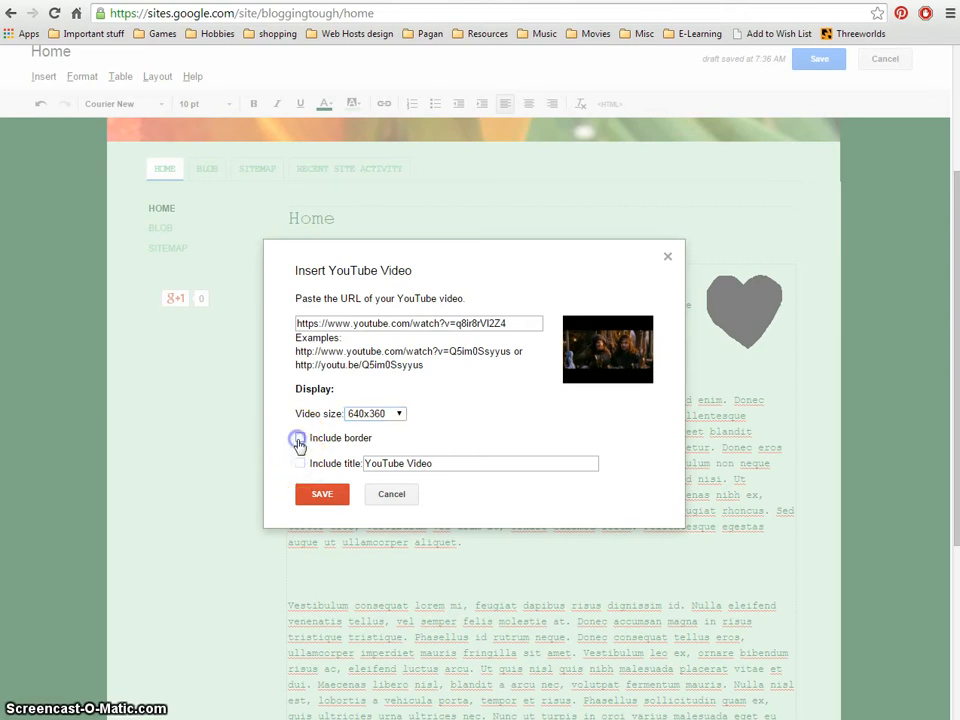
left_click(318, 496)
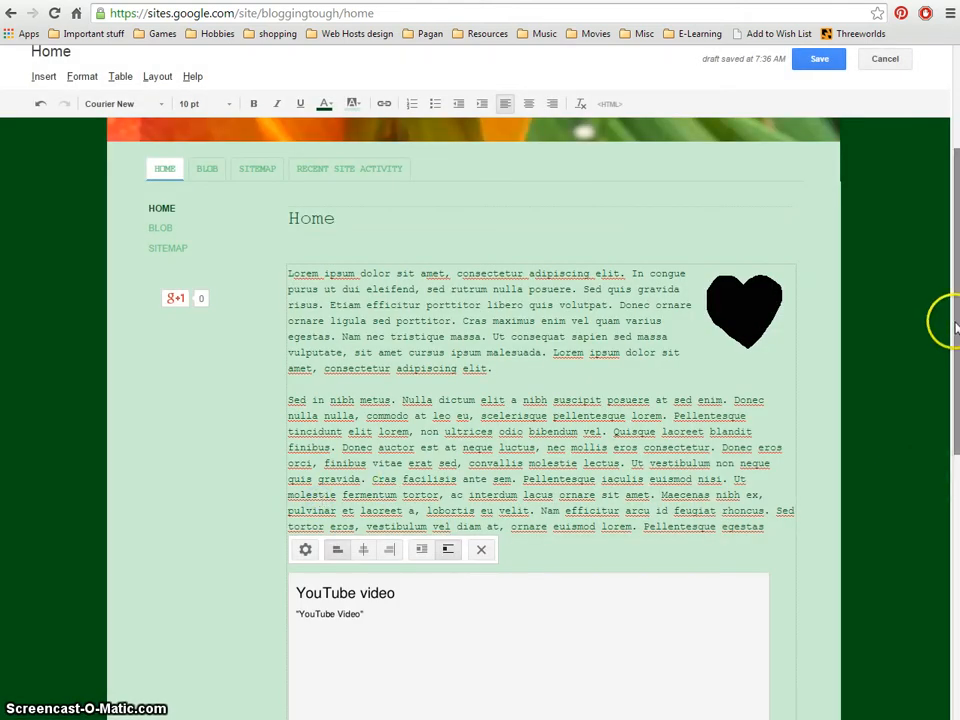
Try right alignment on the embedded YouTube video, settle on centre alignment and deselect it.
scroll(955, 337, "down", 3)
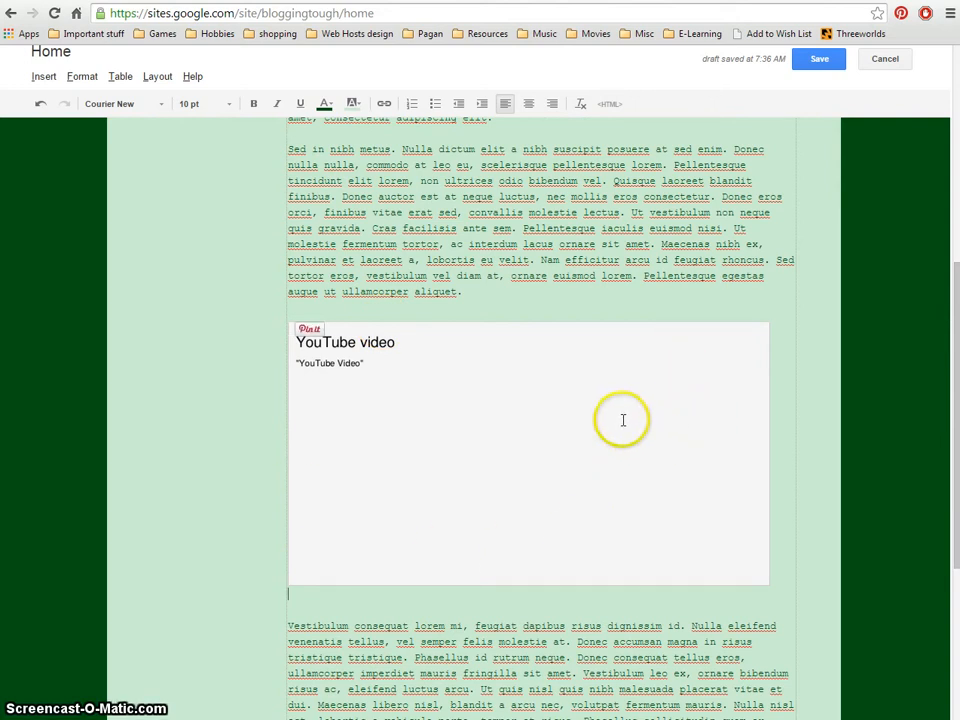
left_click(459, 438)
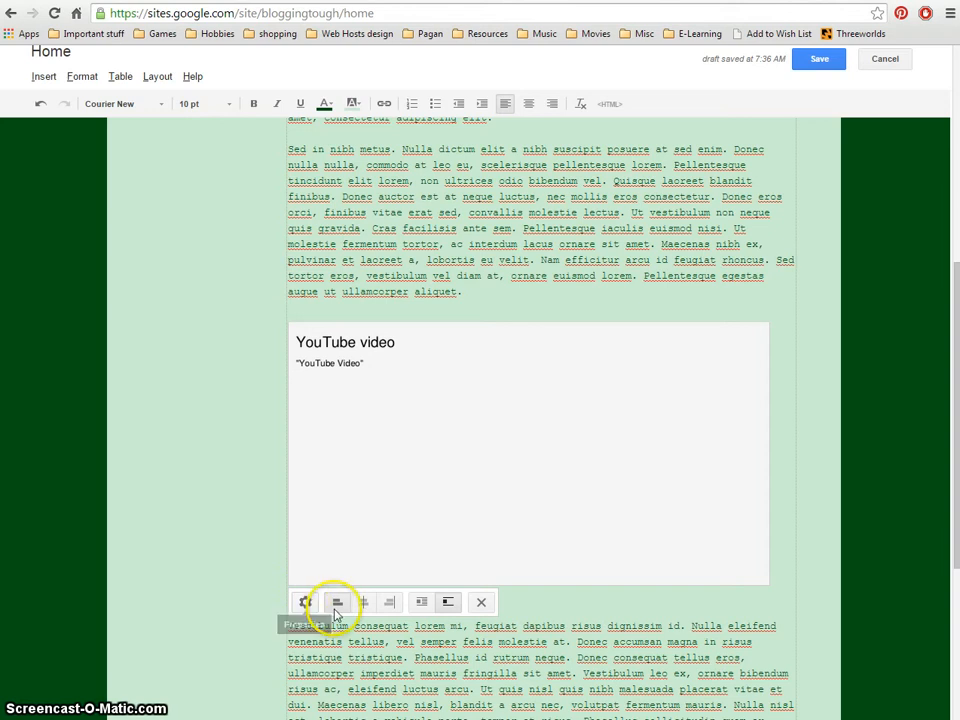
left_click(366, 608)
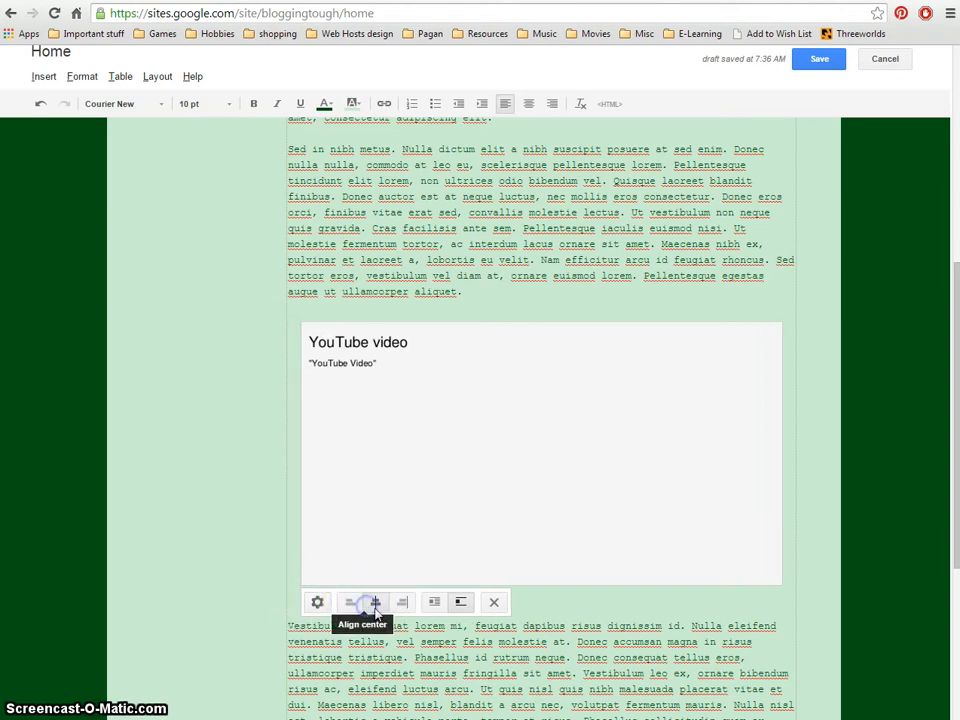
left_click(400, 605)
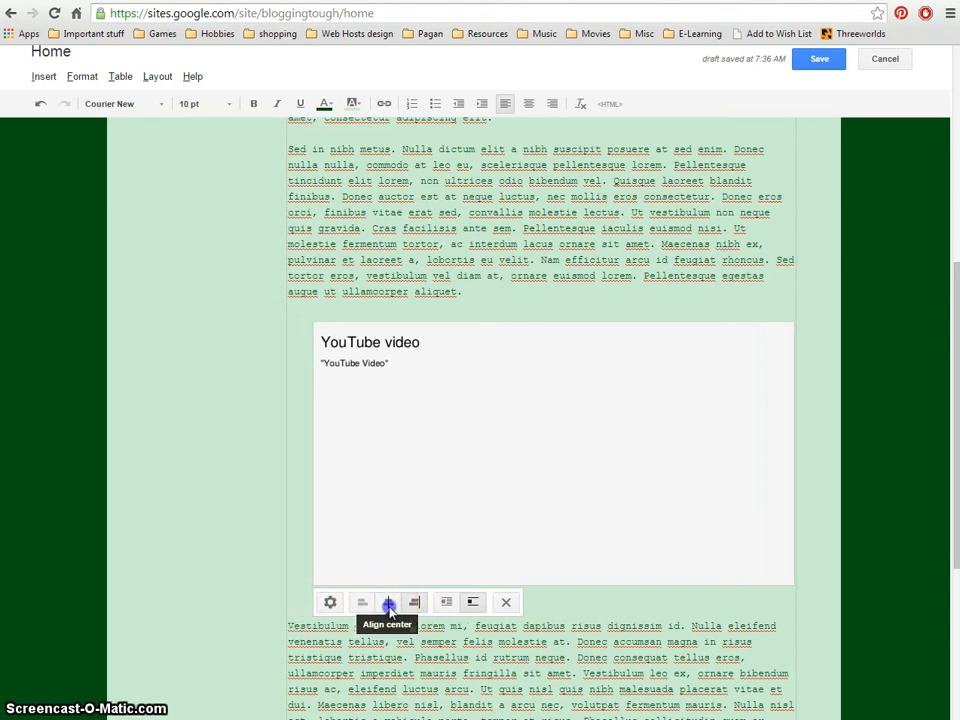
left_click(388, 603)
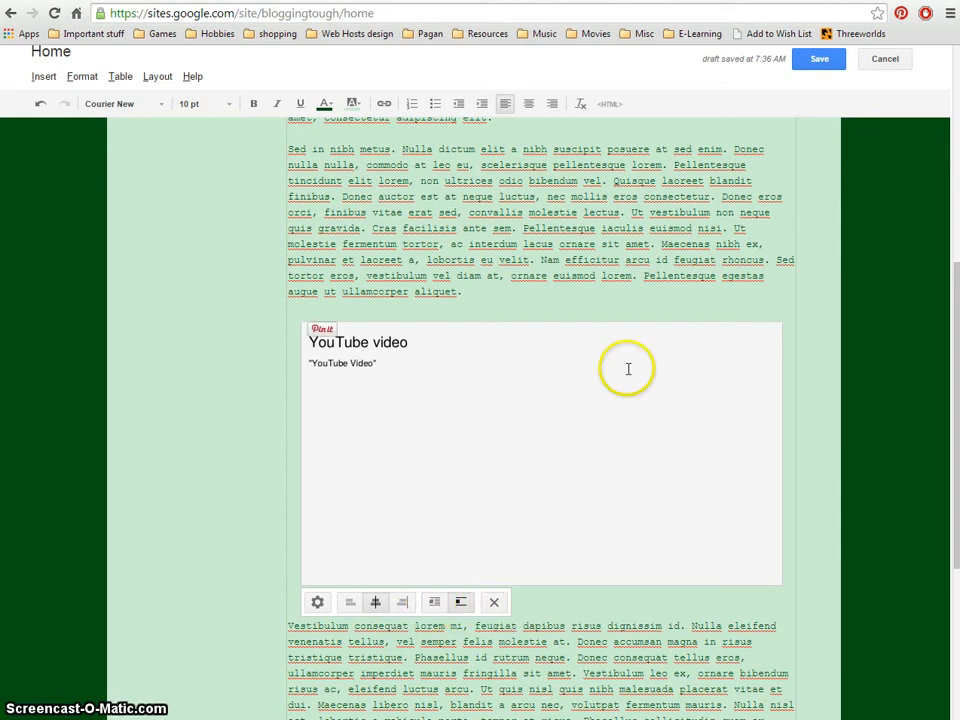
left_click(699, 602)
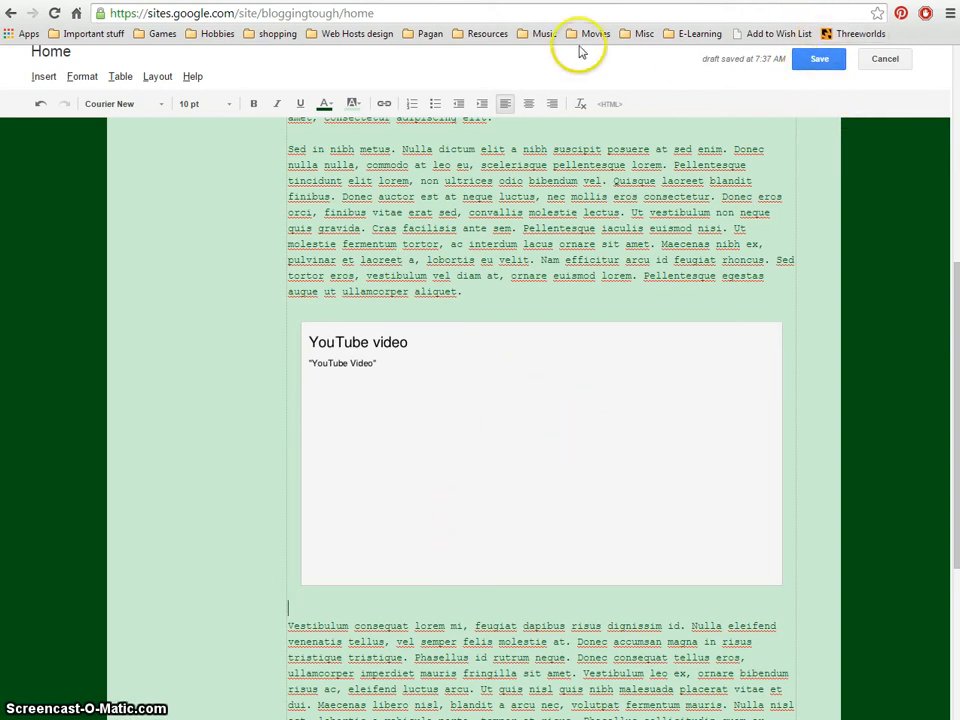
Add an empty line after the paragraph starting "Vestibulum consequat", below the YouTube video.
scroll(626, 328, "down", 3)
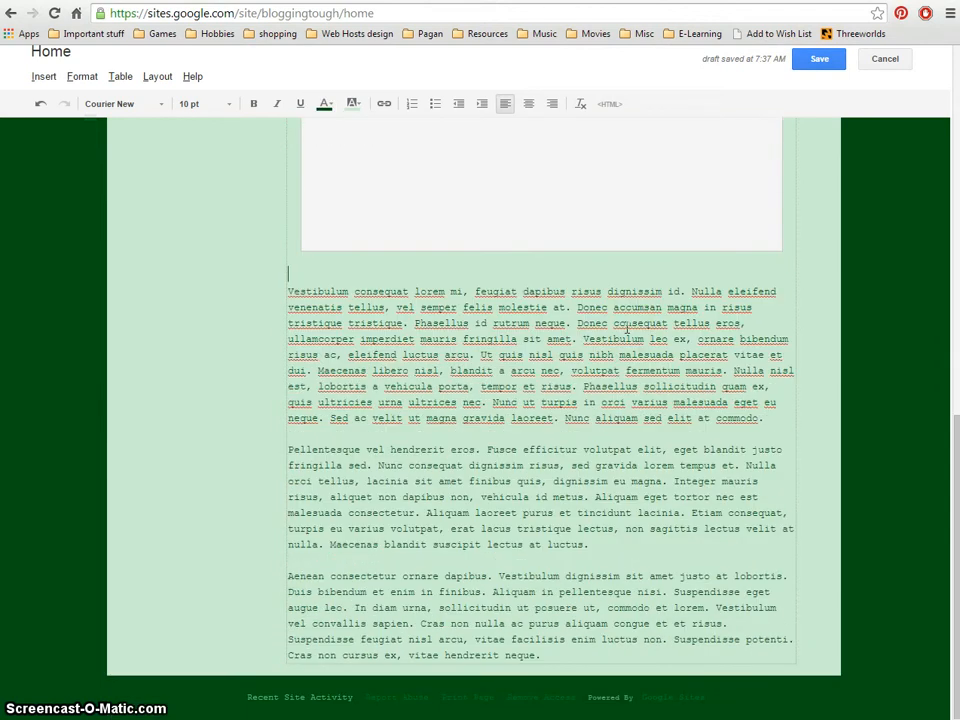
left_click(778, 427)
key("Return")
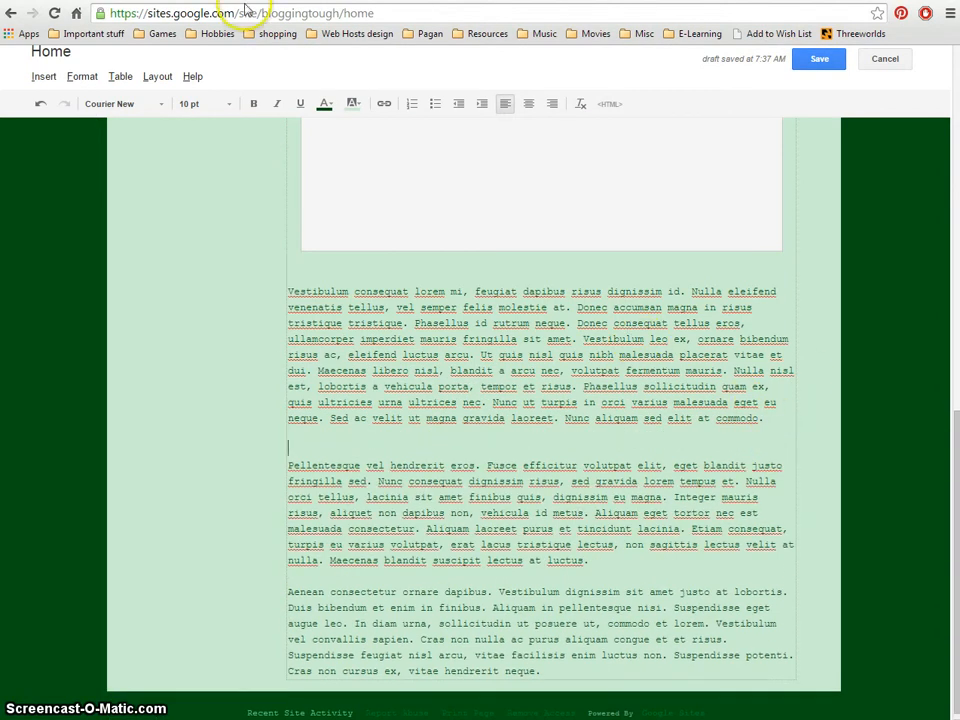
left_click(41, 77)
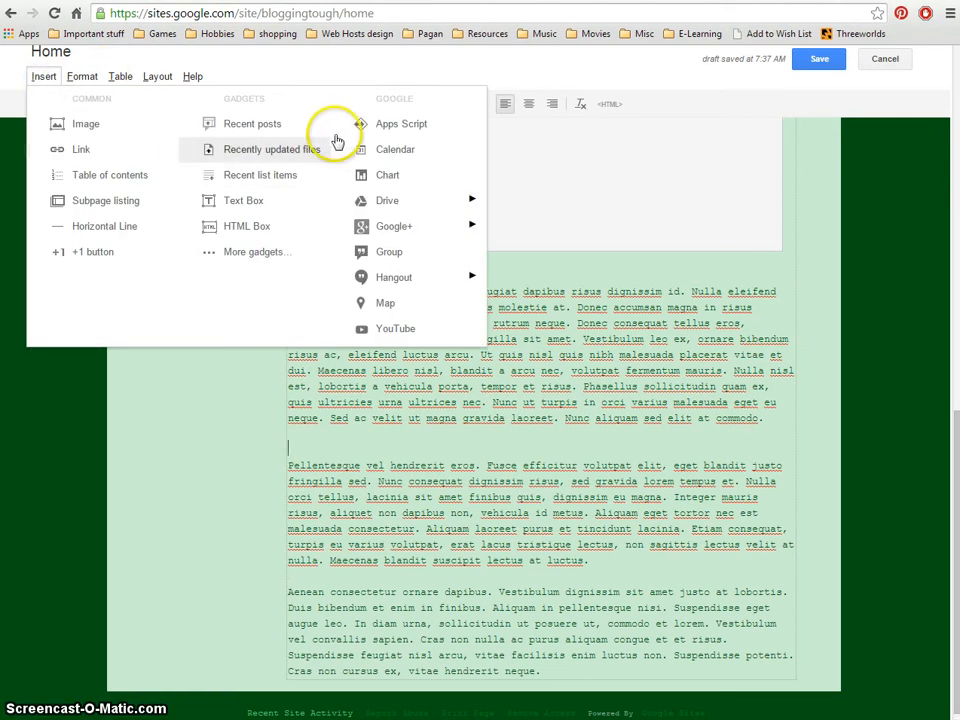
mouse_move(389, 209)
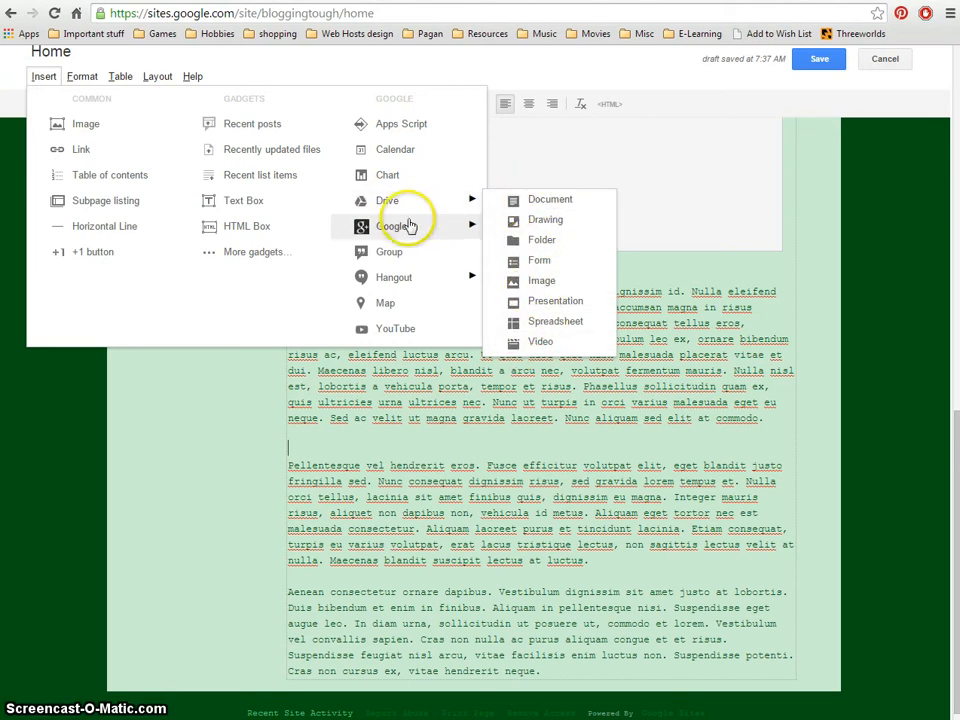
mouse_move(407, 227)
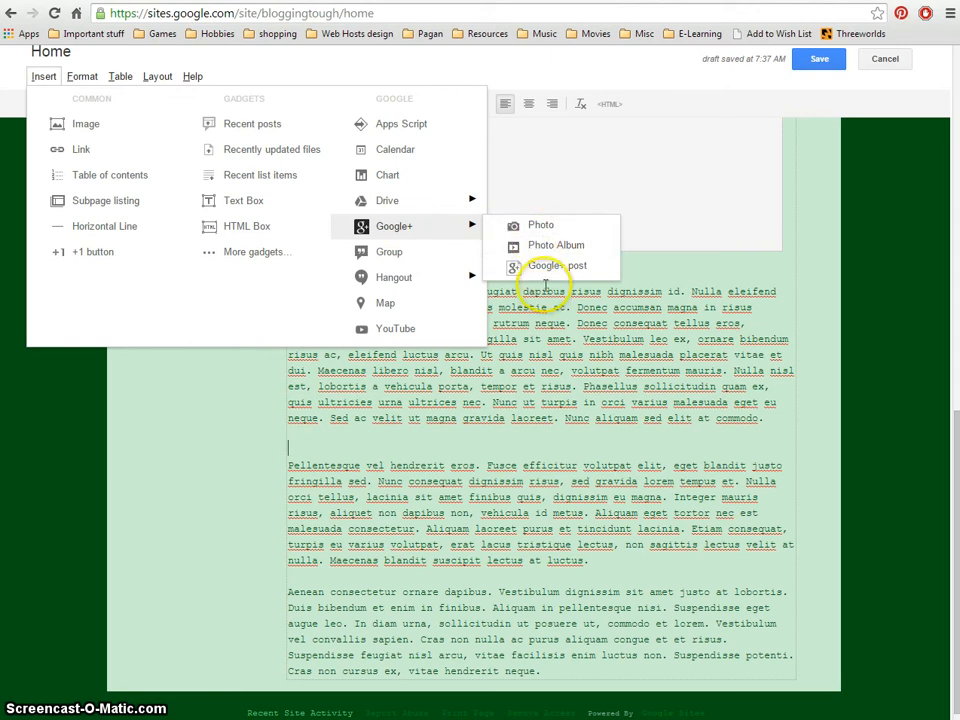
mouse_move(470, 283)
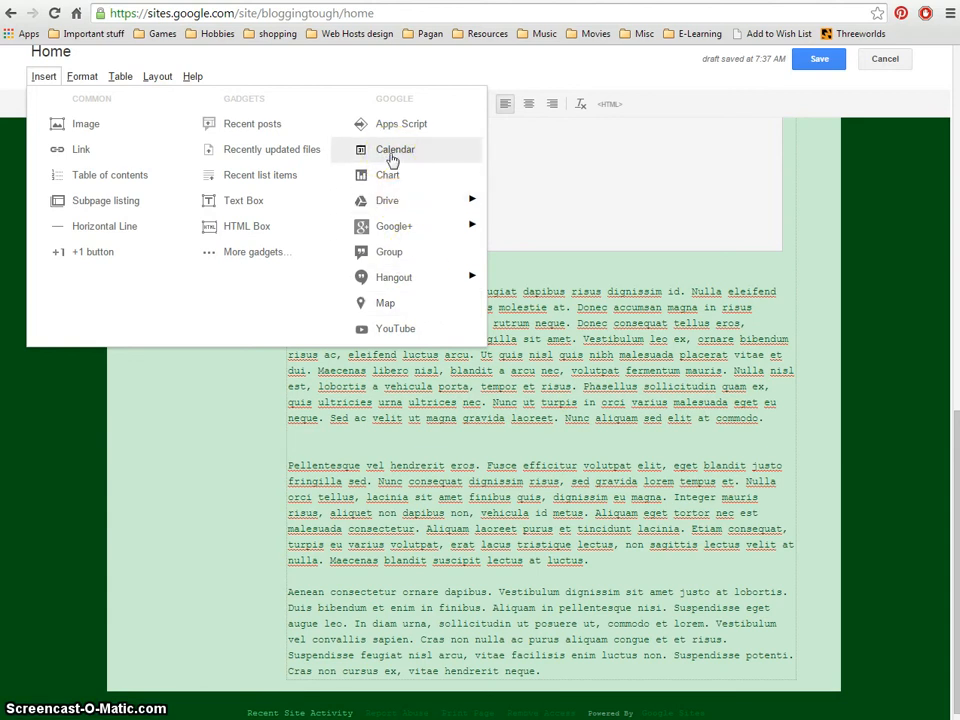
left_click(350, 134)
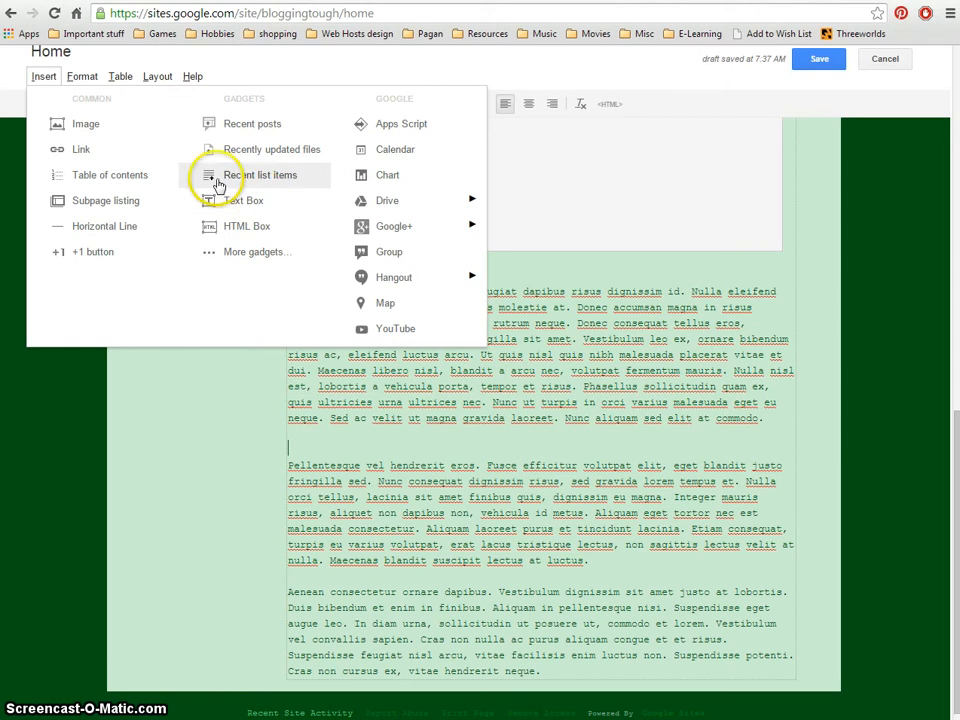
left_click(83, 86)
Insert a 3 x 3 table on the empty line before the paragraph starting "Pellentesque vel".
left_click(119, 77)
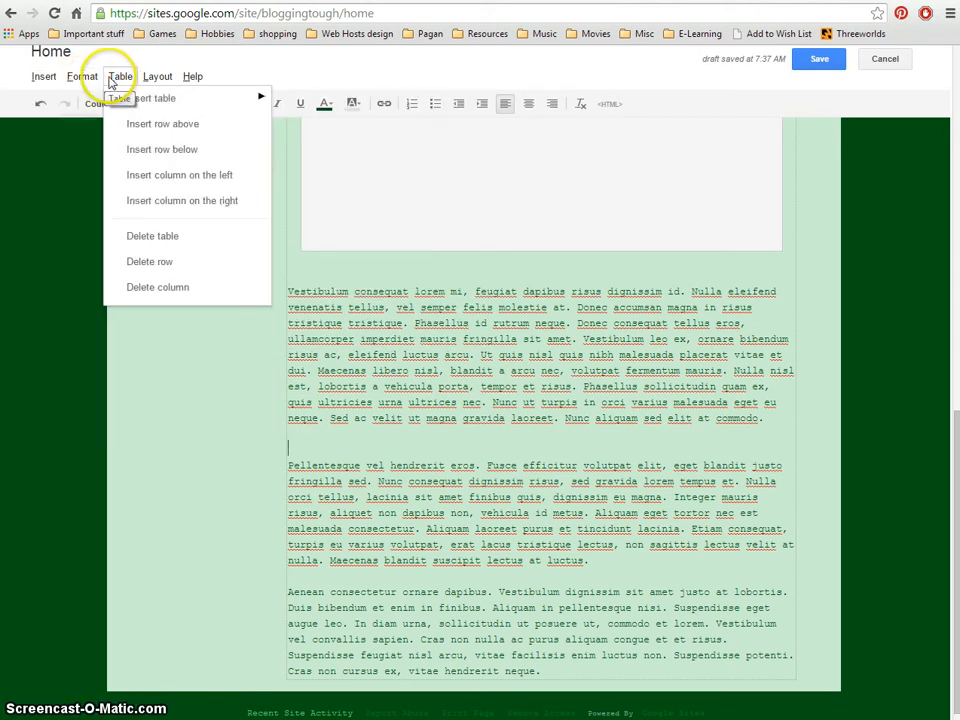
left_click(133, 100)
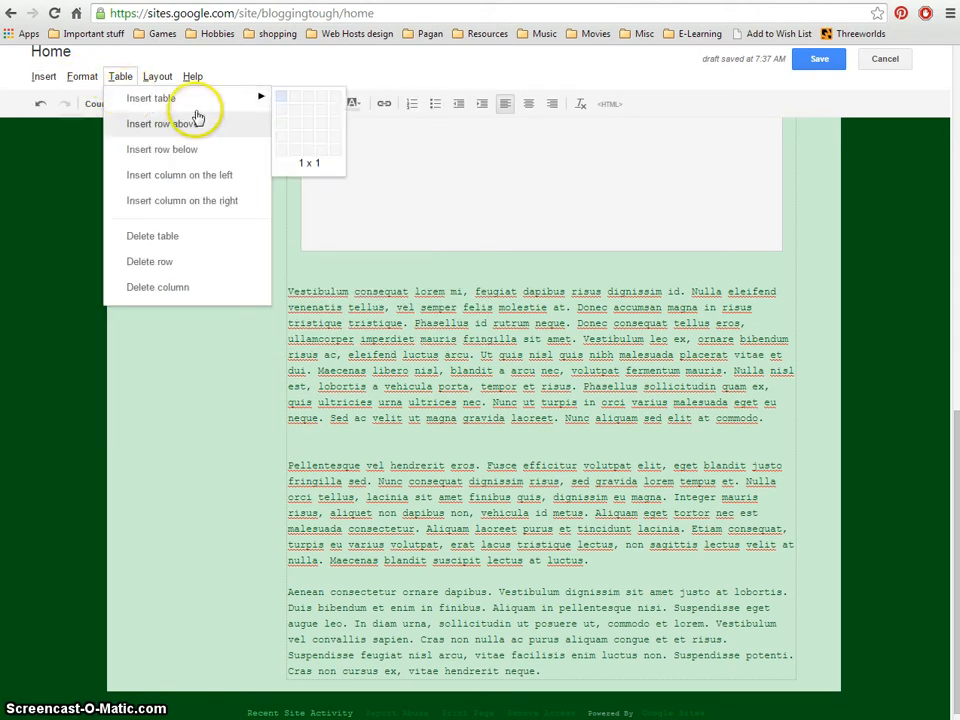
left_click(313, 127)
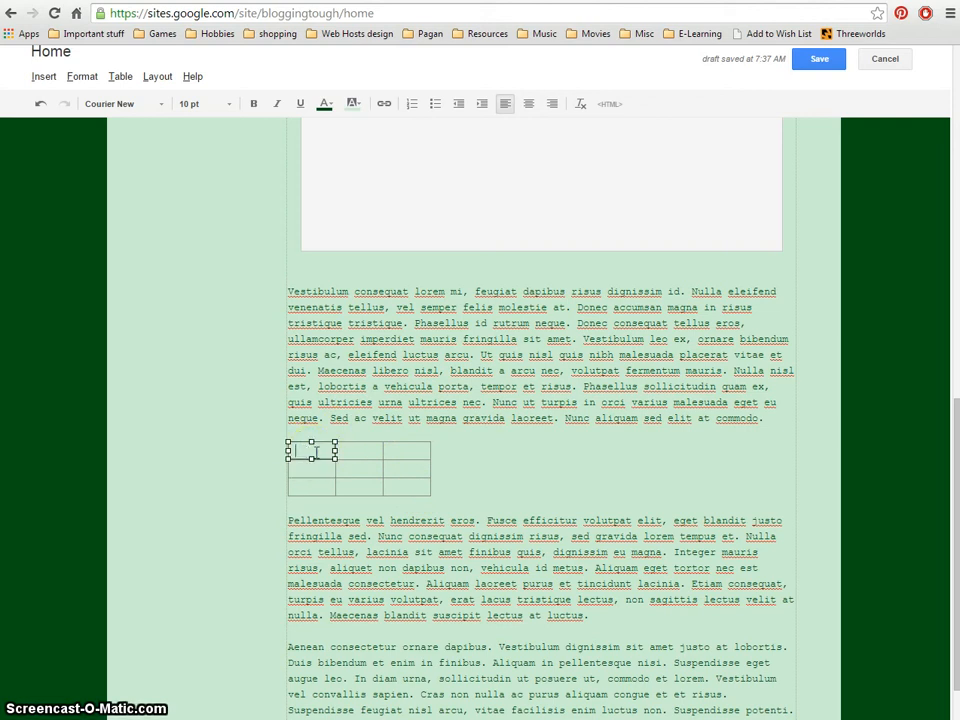
Fill the table's first row with placeholder text: "ehfgwjeh f uewfgweq", "greg re2 g" and "yg4 yregrew".
type("ehfgvweh")
key("Return")
type("f")
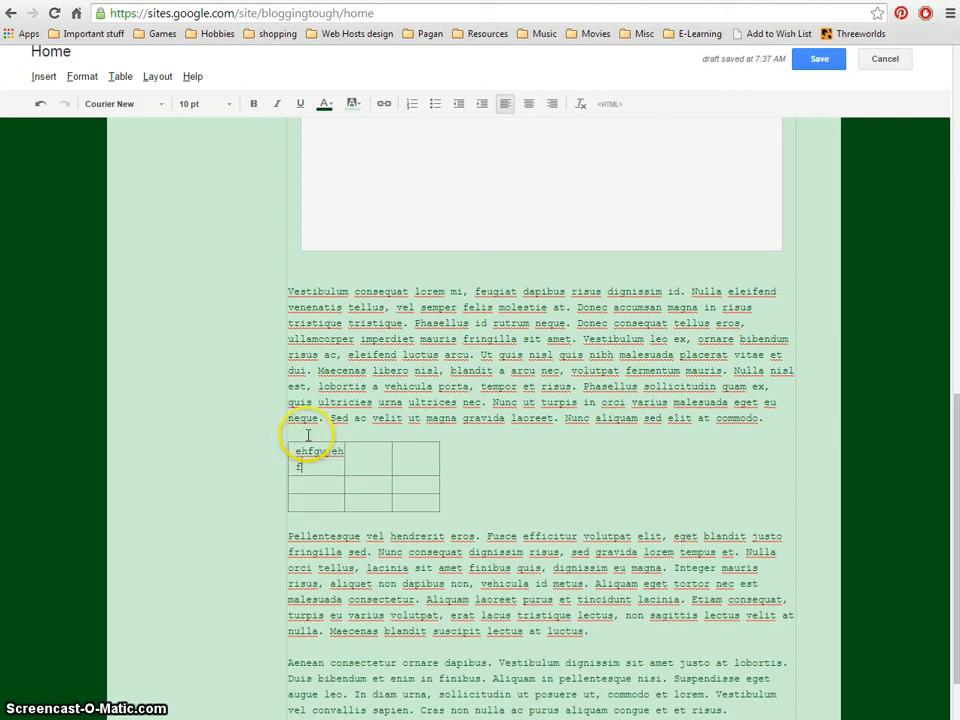
type(" uewfgweq")
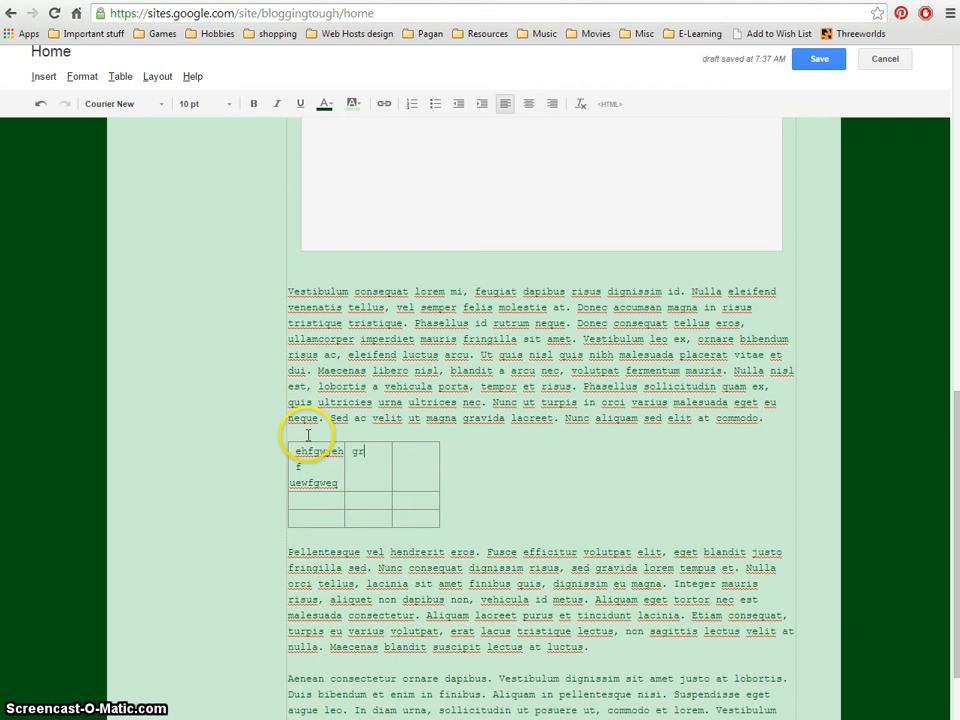
type(" greg re2 g yg4 yregrew")
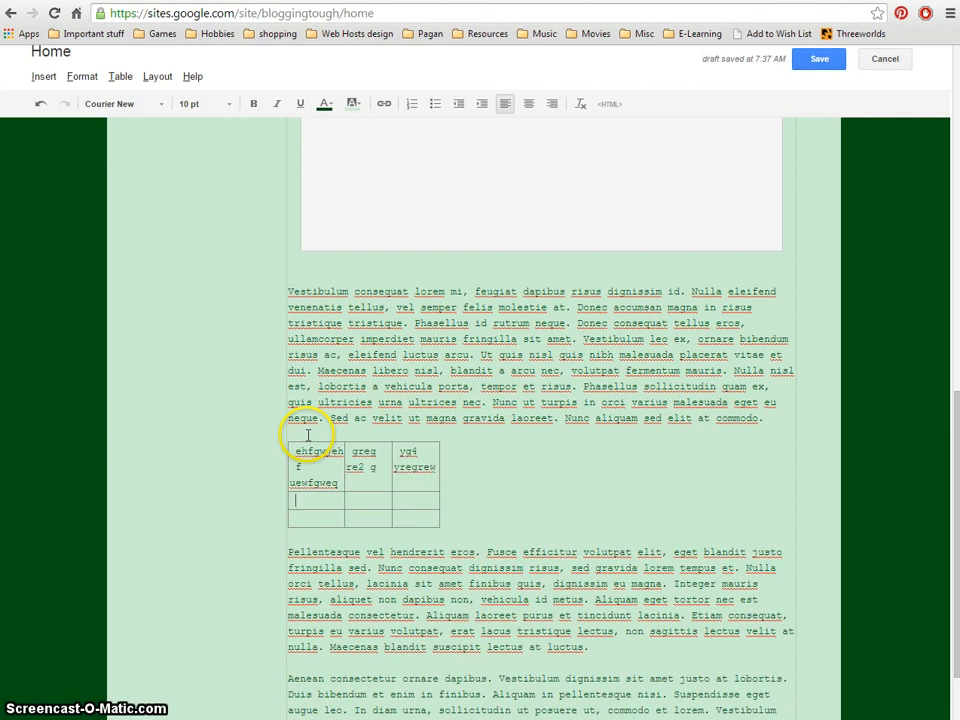
Fill the table's second row with placeholder text: "w tyre we wg", "gr we we" and "ytre ywer ewr we".
type(" w tyre we wg")
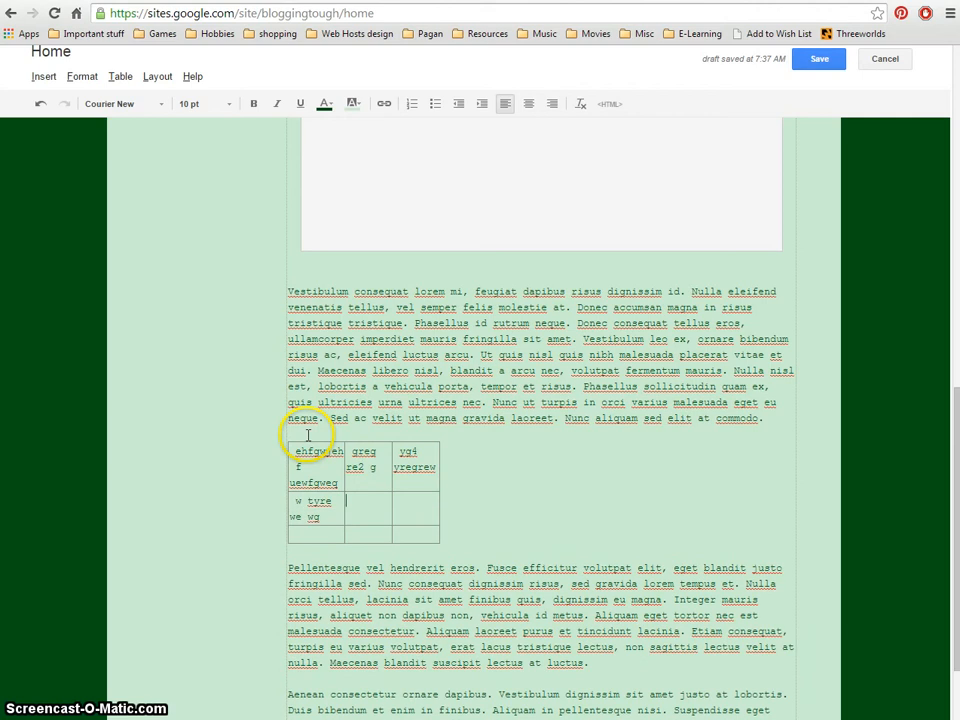
type(" gr we we ")
type("ytre ywer ewr we ")
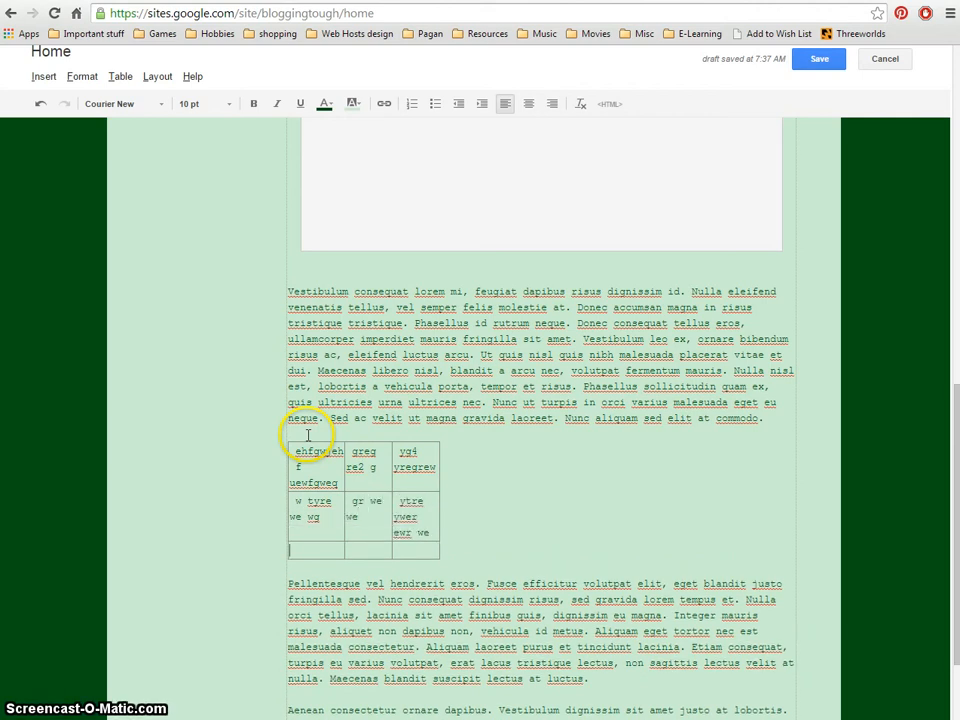
Fill the table's third row with placeholder text: "rter r trwet we wt", "te tre ter tew twer" and "tre te twertwer".
type("rter r trwet we wt t")
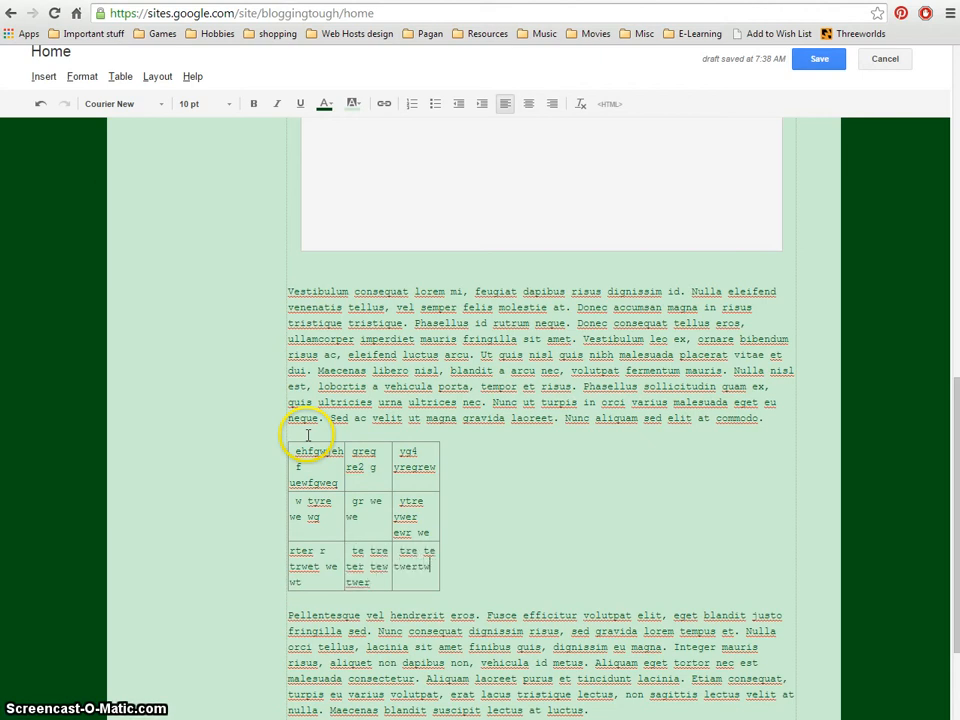
type("e tr")
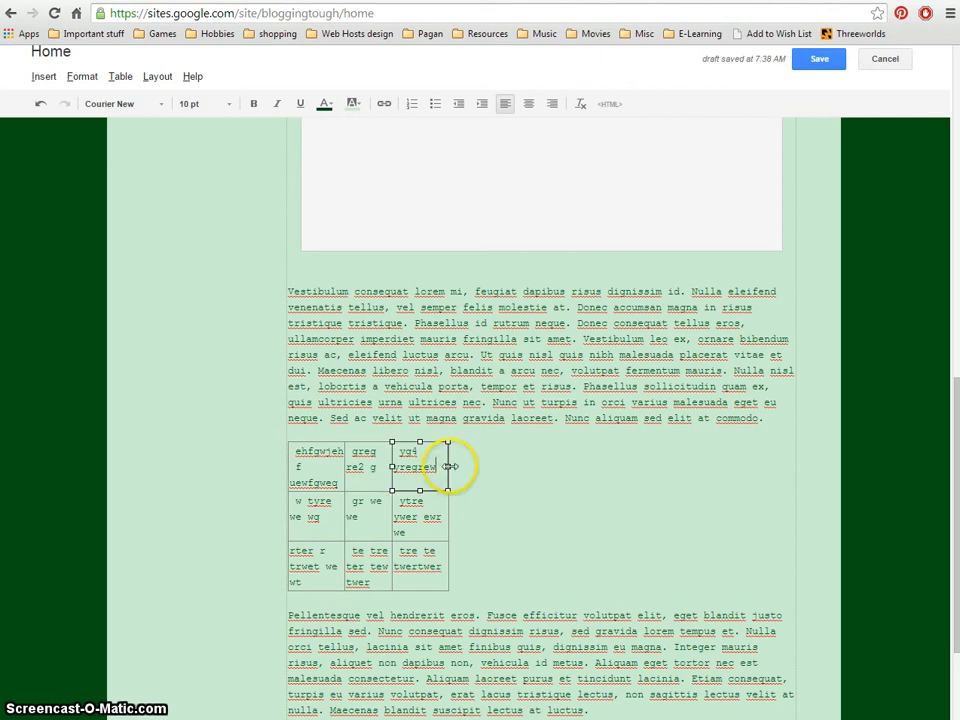
Widen the table to about the text width and adjust its three columns to roughly equal widths.
left_click_drag(449, 466, 533, 463)
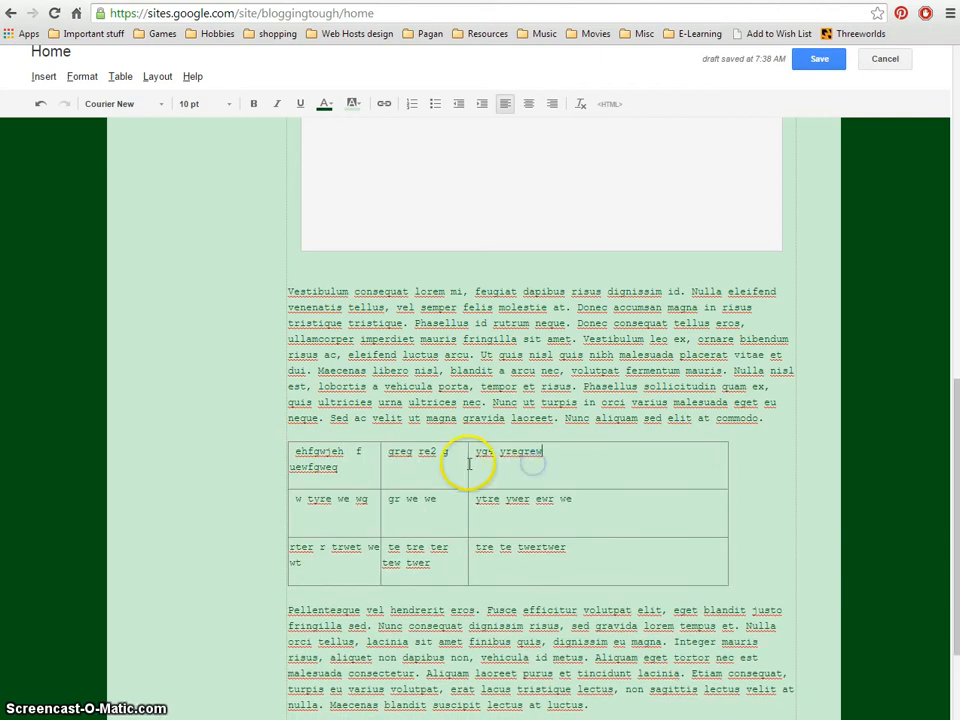
left_click(443, 470)
left_click_drag(467, 465, 567, 466)
left_click(347, 470)
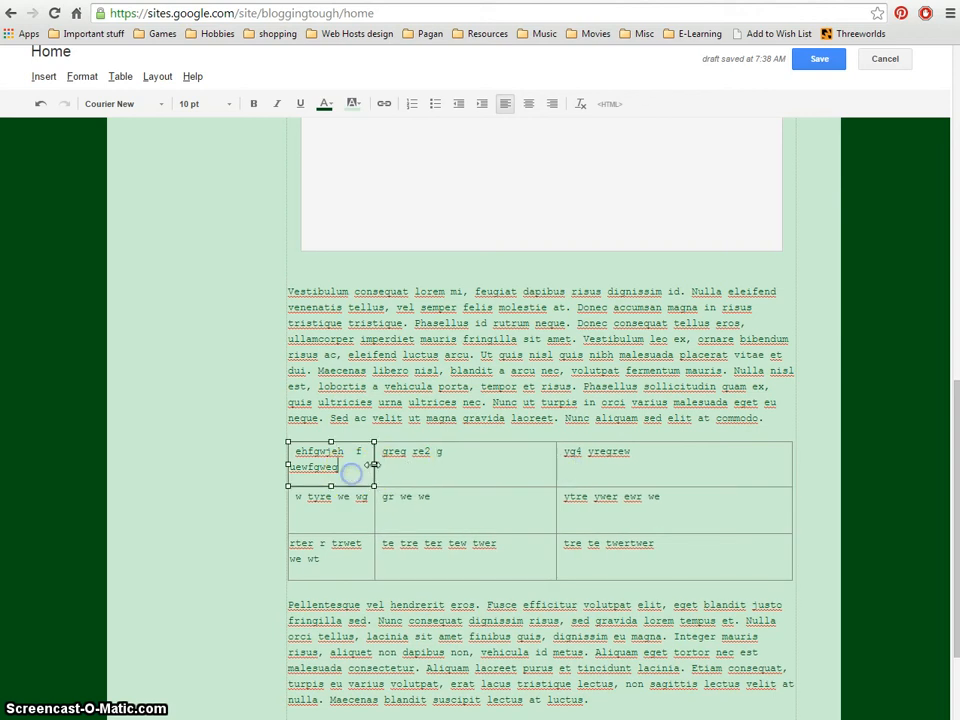
left_click_drag(349, 466, 500, 470)
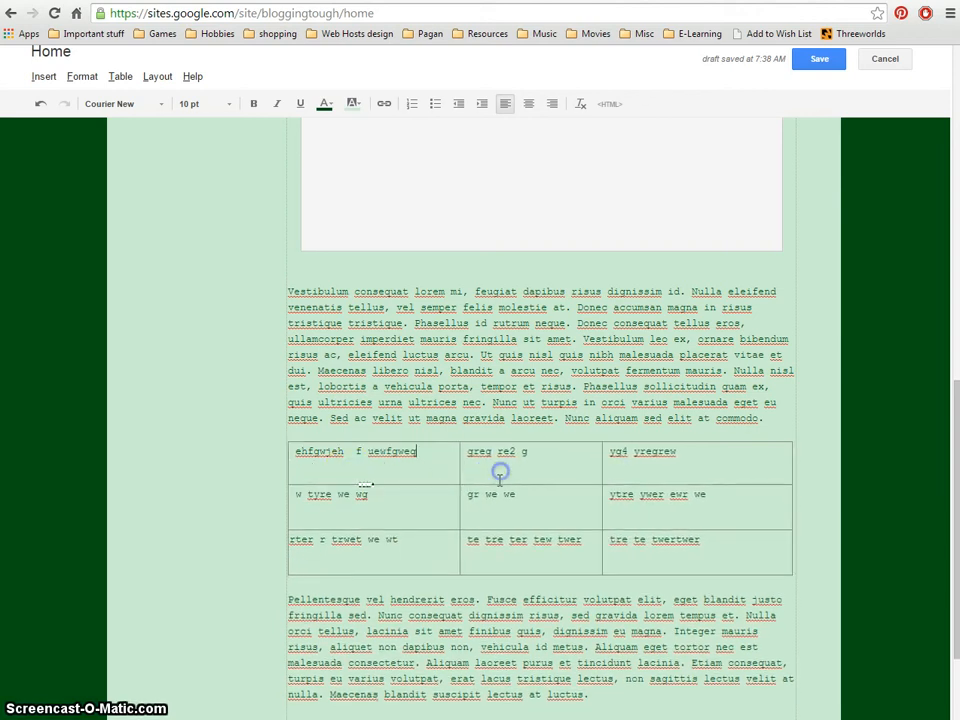
left_click(555, 468)
mouse_move(601, 463)
left_mouse_down()
mouse_move(617, 459)
mouse_move(610, 463)
left_mouse_up()
left_click(427, 473)
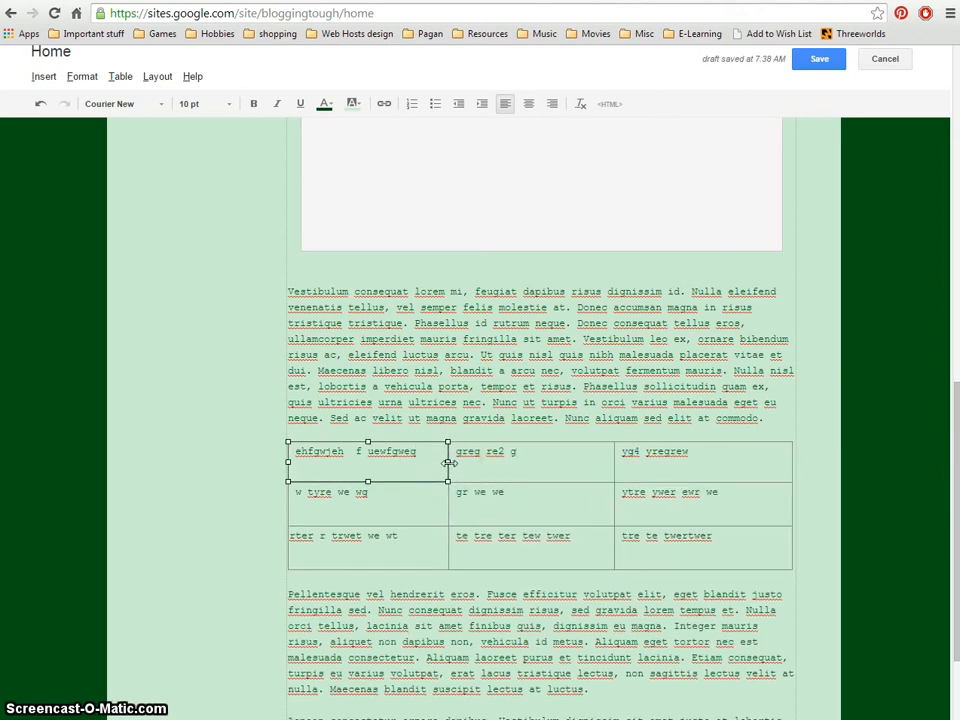
left_click_drag(449, 463, 469, 463)
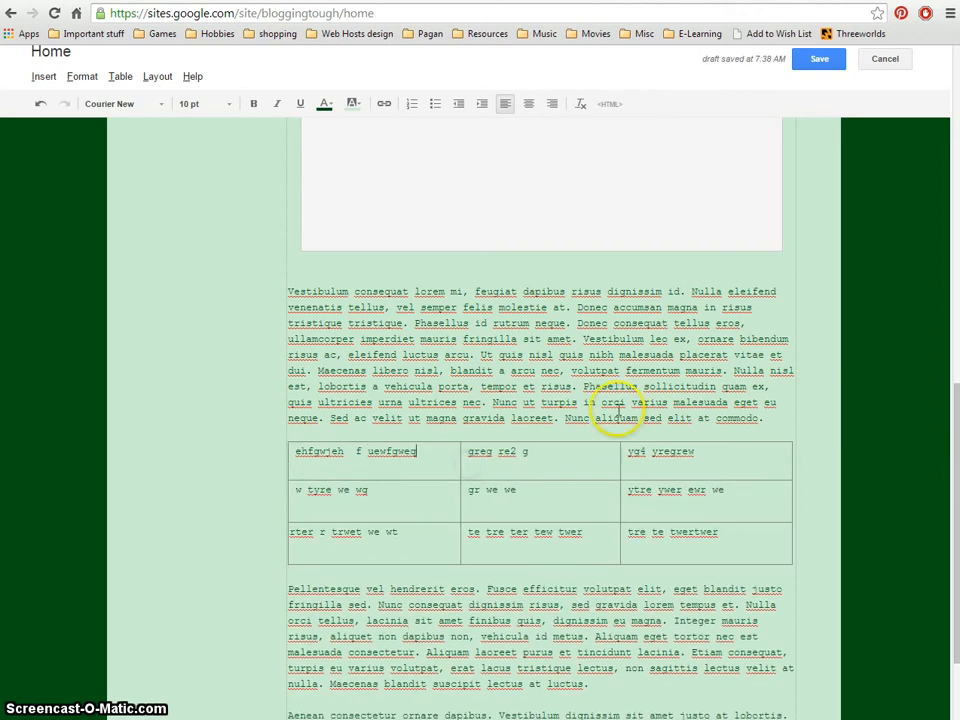
Increase the table's row heights so that all three rows are roughly equally tall.
left_click(423, 472)
left_click(424, 481)
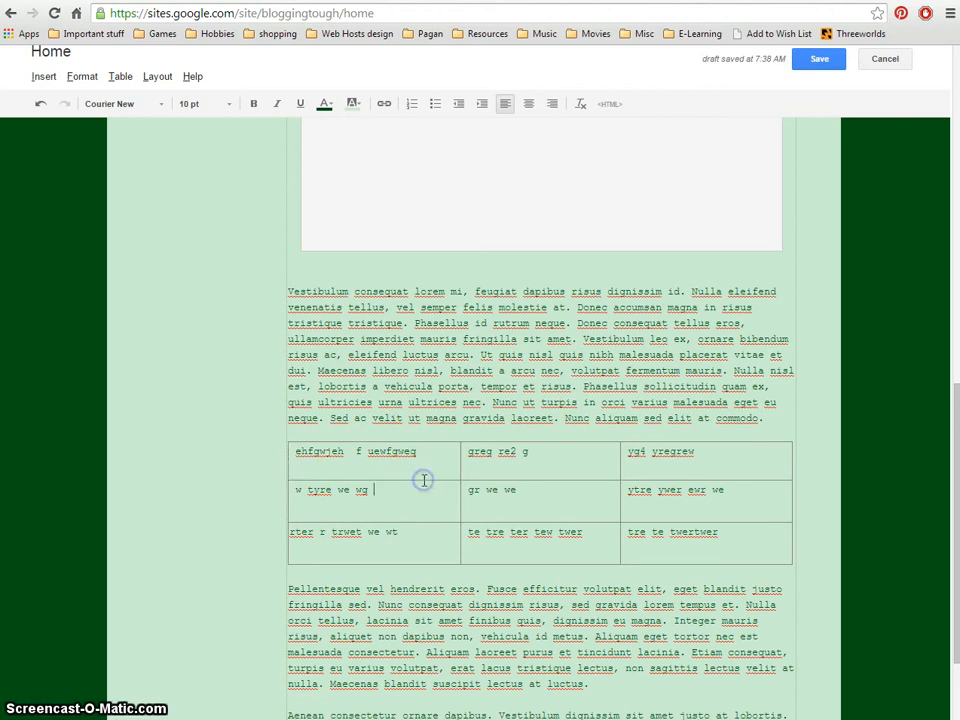
left_click_drag(375, 478, 373, 593)
left_click(557, 572)
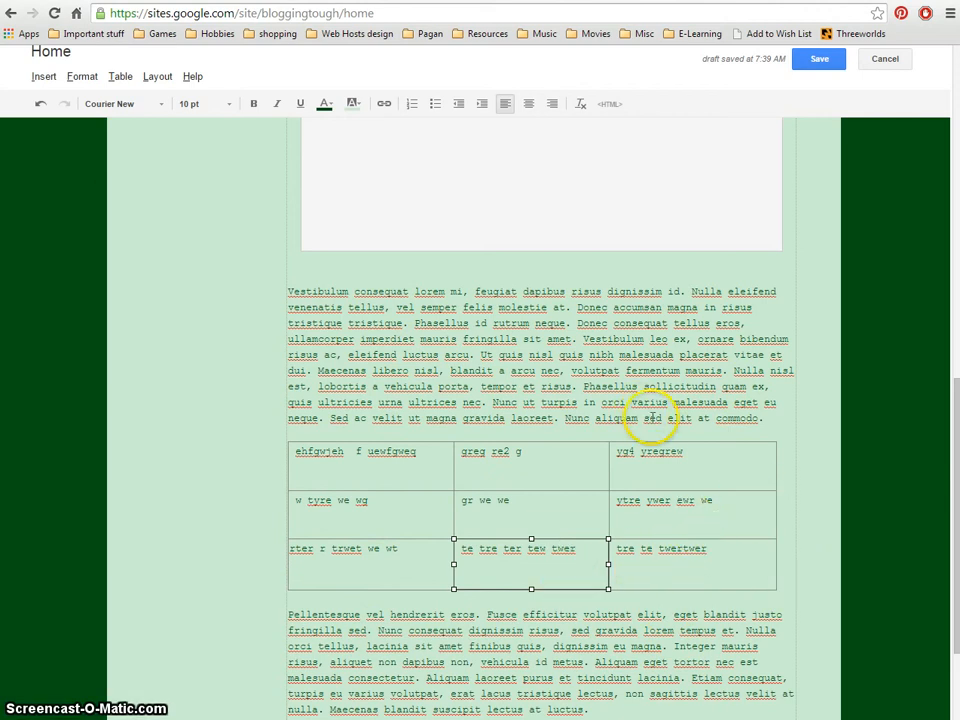
Apply the Heading 2 style to the first paragraph, starting "Lorem ipsum".
scroll(655, 423, "down", 3)
scroll(660, 424, "up", 3)
scroll(661, 430, "down", 3)
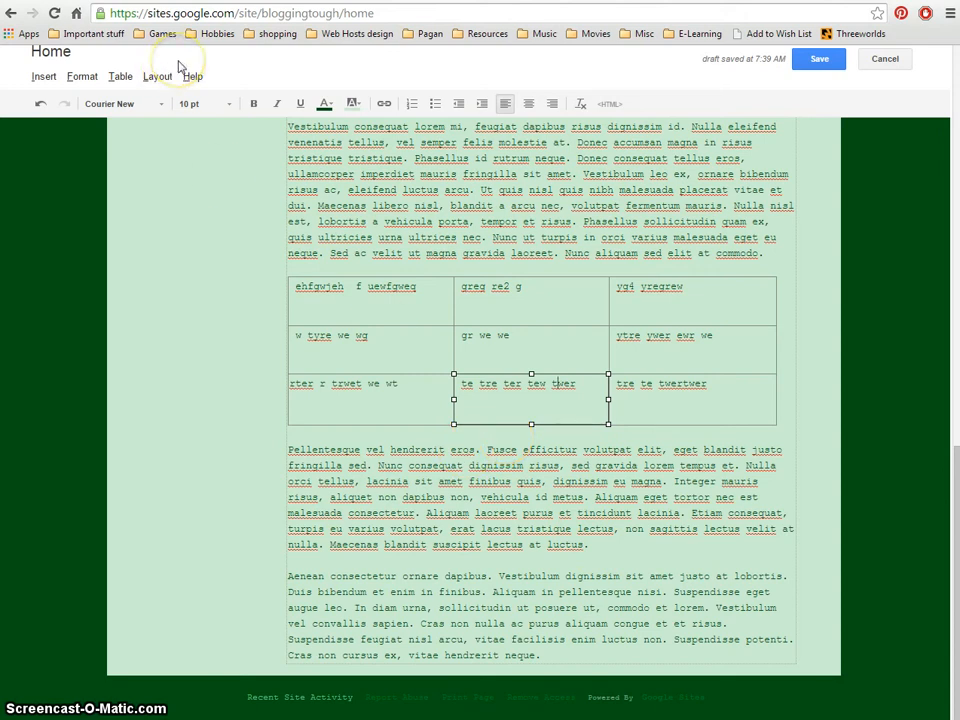
scroll(548, 356, "up", 10)
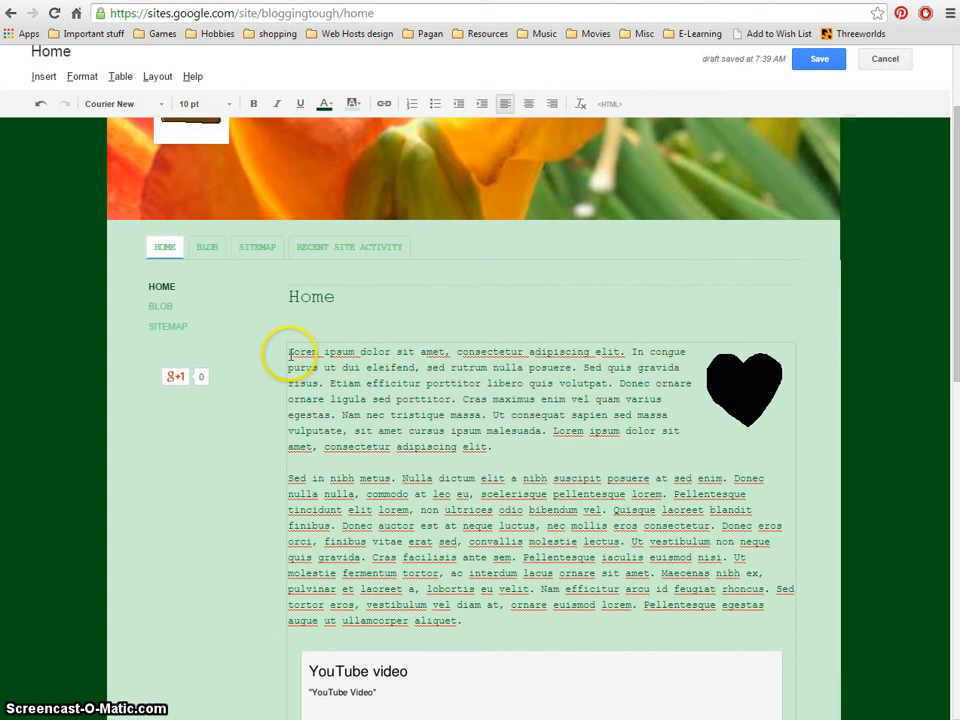
left_click_drag(340, 351, 352, 349)
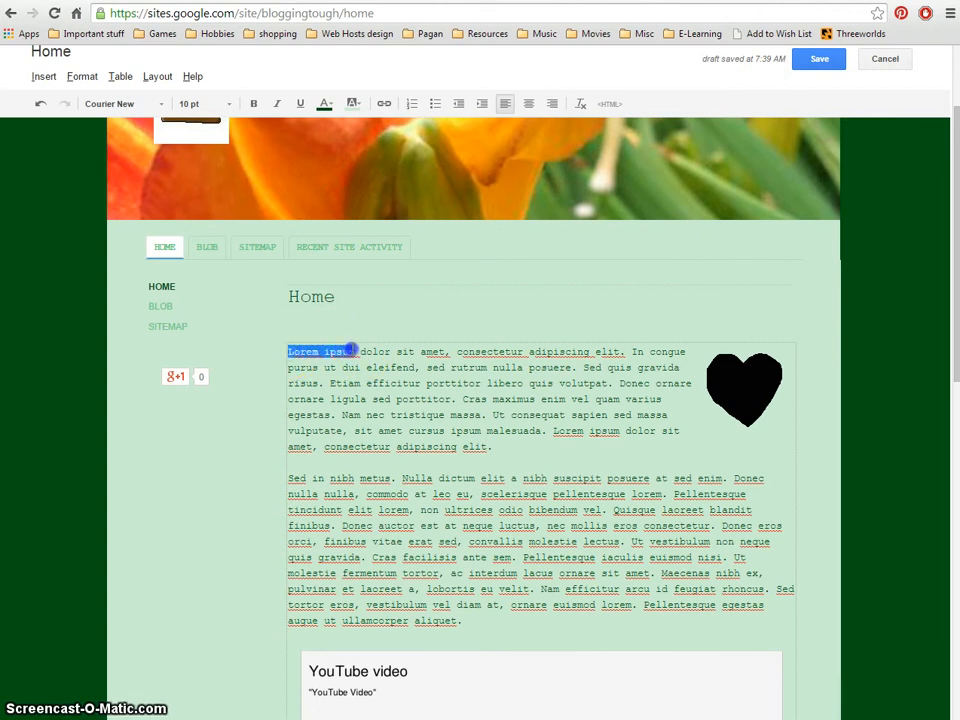
left_click(80, 76)
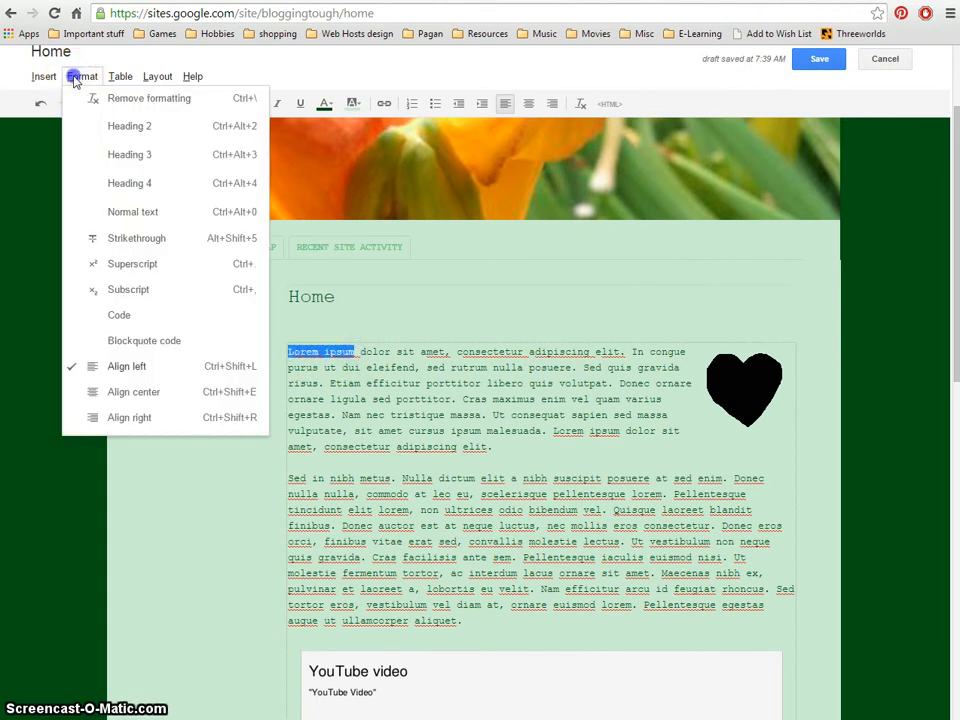
left_click(135, 128)
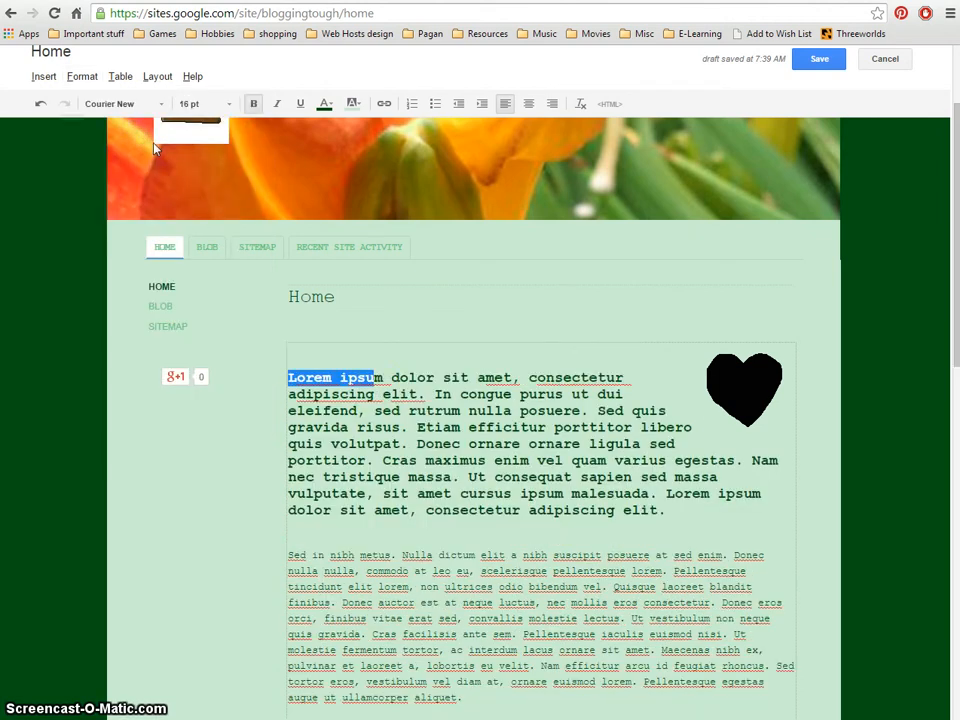
left_click(376, 393)
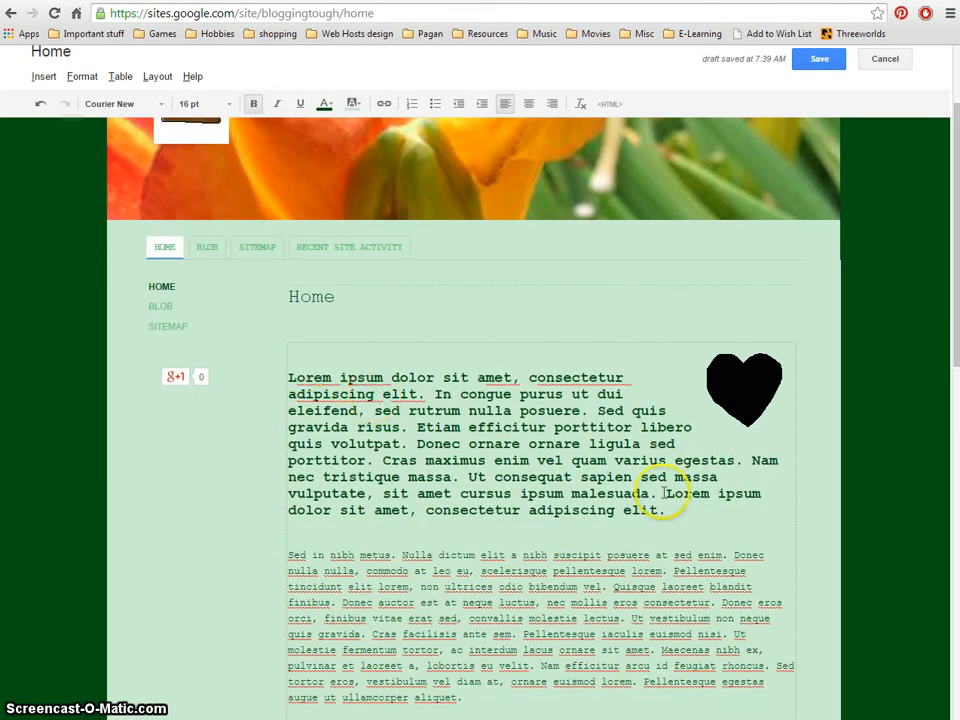
left_click(81, 76)
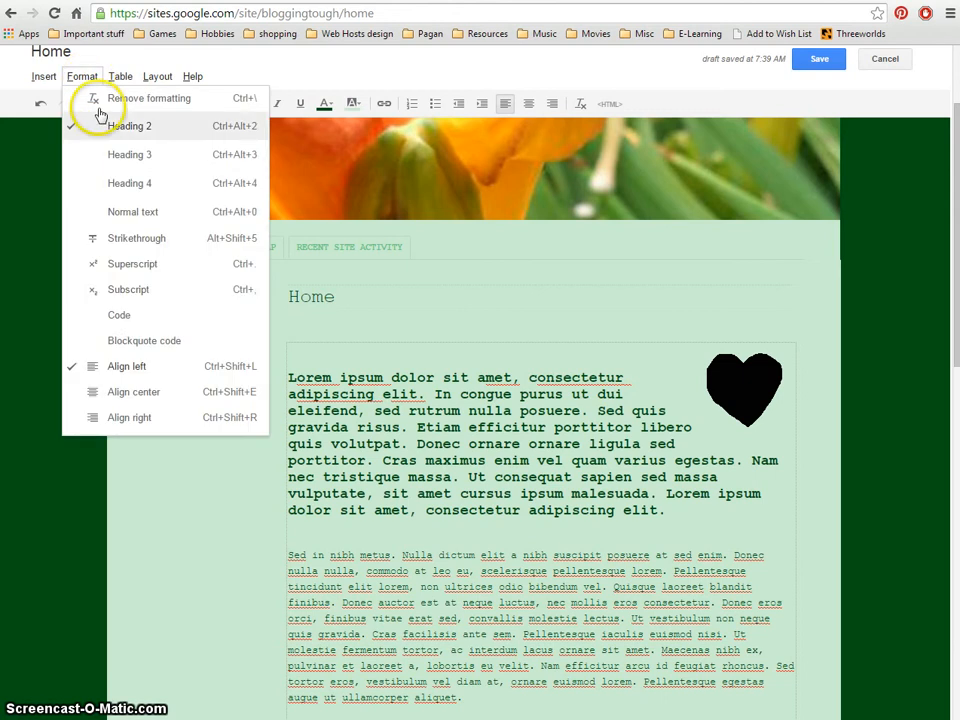
left_click(133, 341)
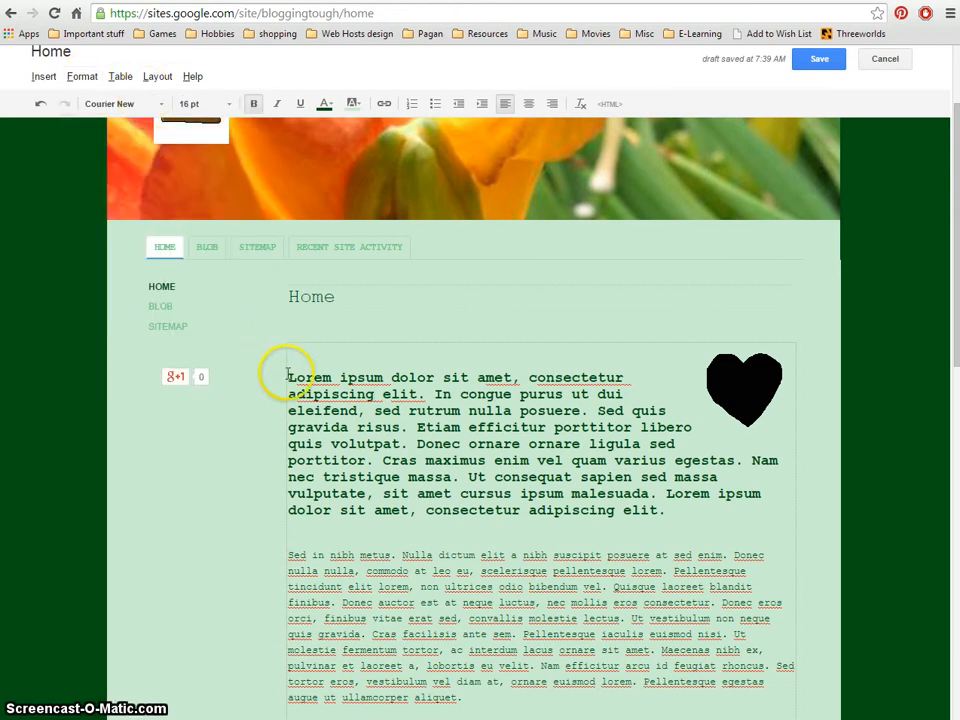
Return the whole first paragraph, starting "Lorem ipsum", to the Normal text style.
left_click_drag(290, 377, 746, 506)
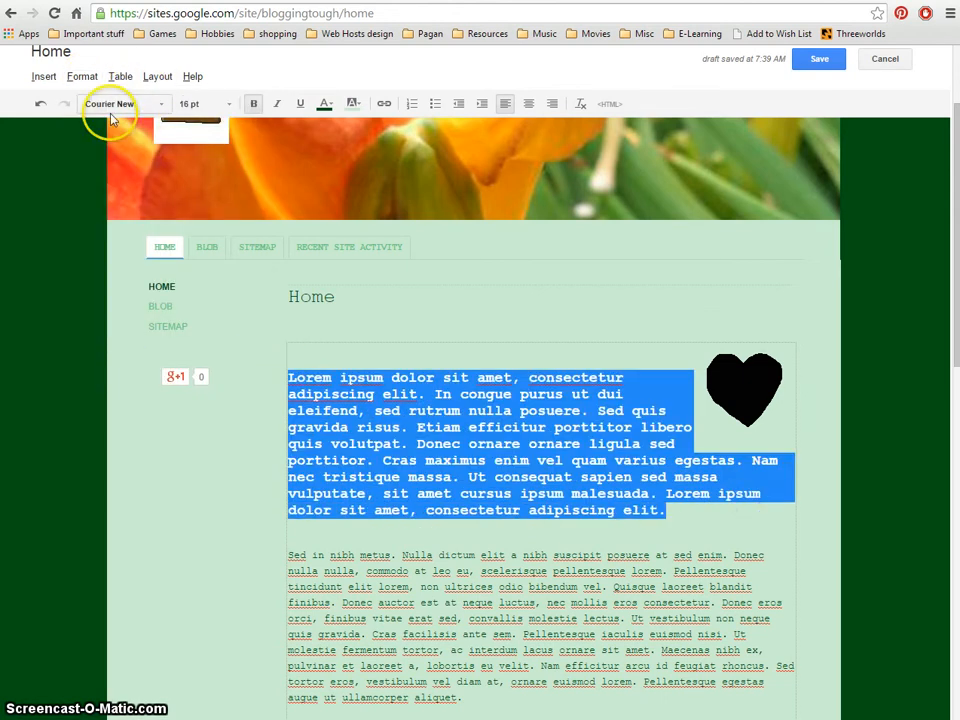
left_click(83, 78)
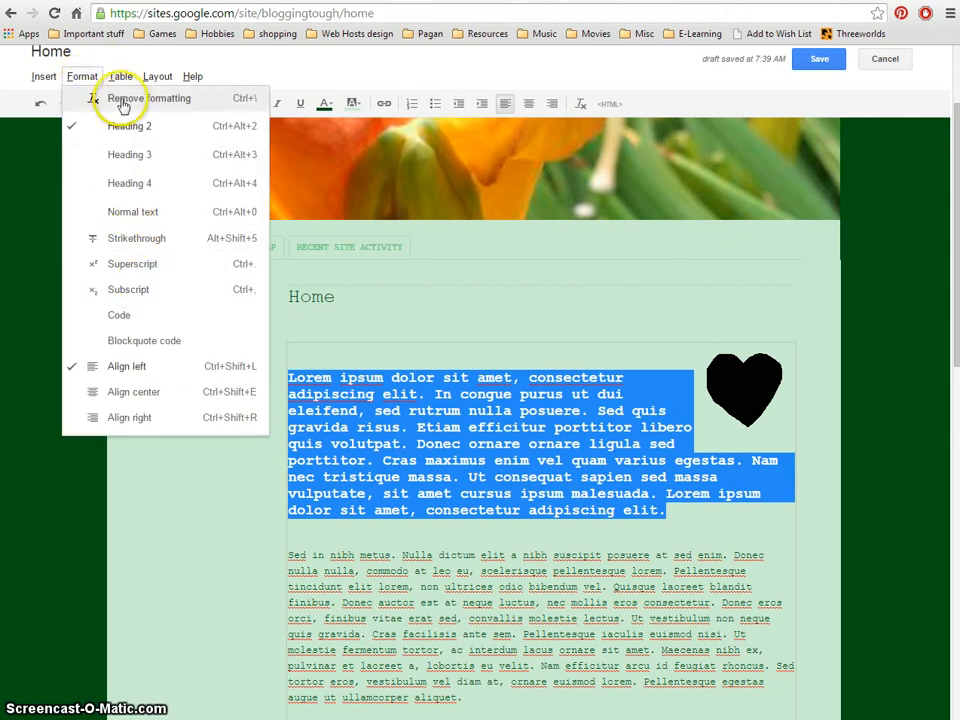
left_click(127, 214)
left_click(451, 530)
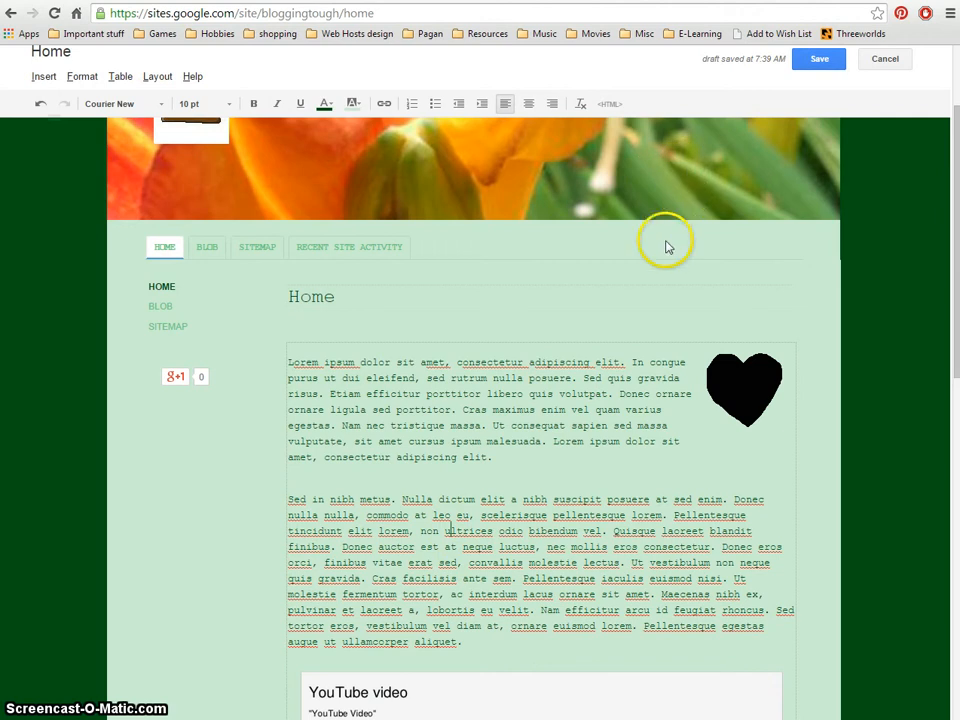
Save the Home page and look through the saved page from the header down to the footer.
scroll(688, 271, "down", 3)
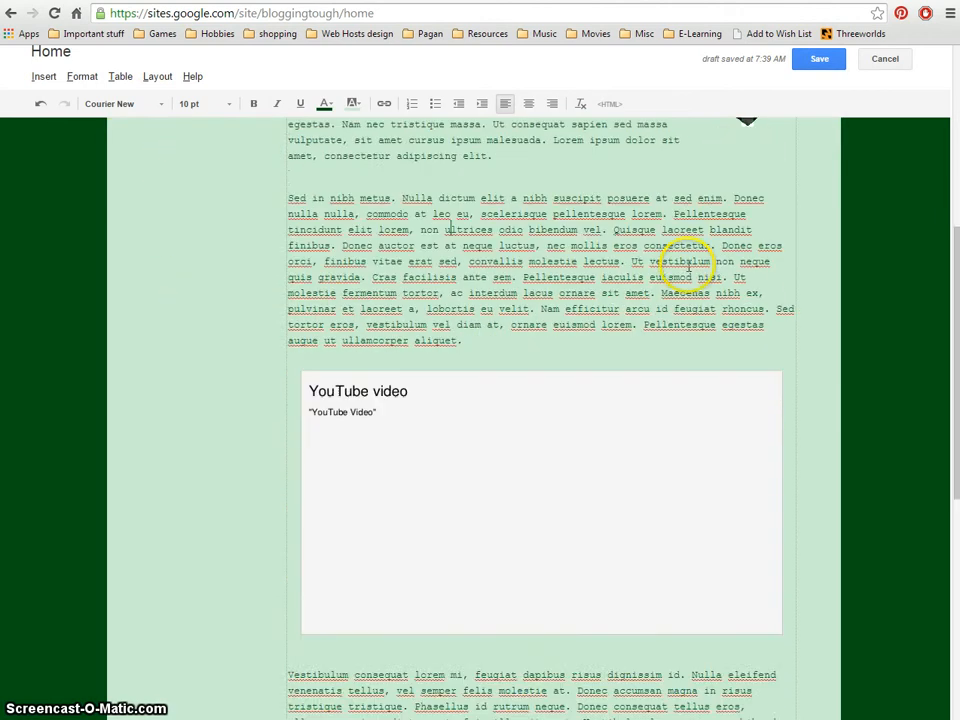
scroll(684, 264, "up", 4)
left_click(819, 60)
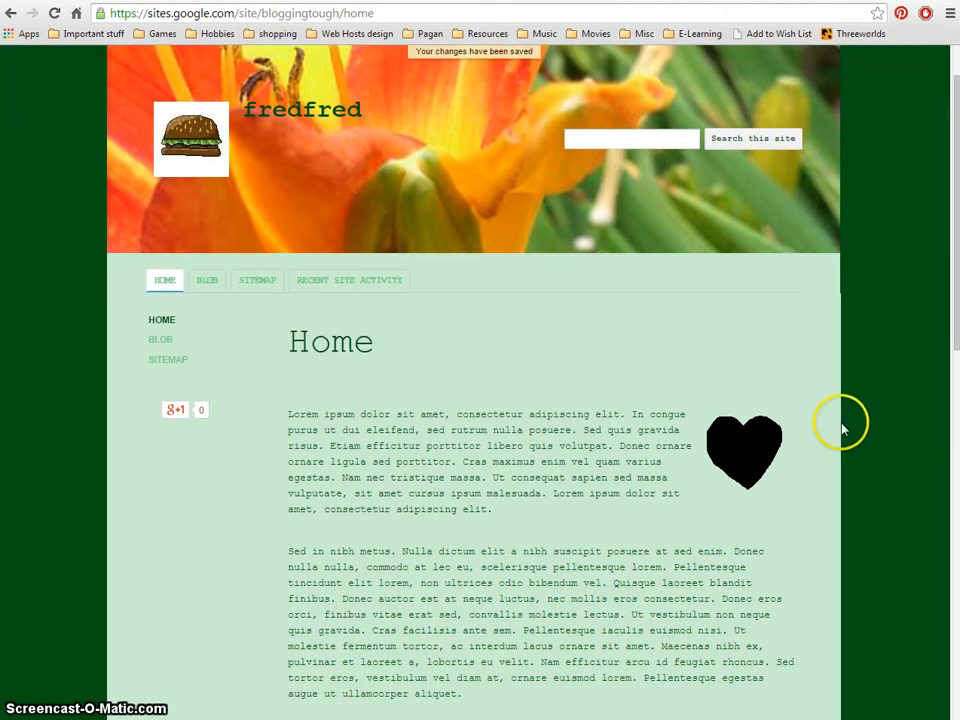
scroll(917, 441, "down", 5)
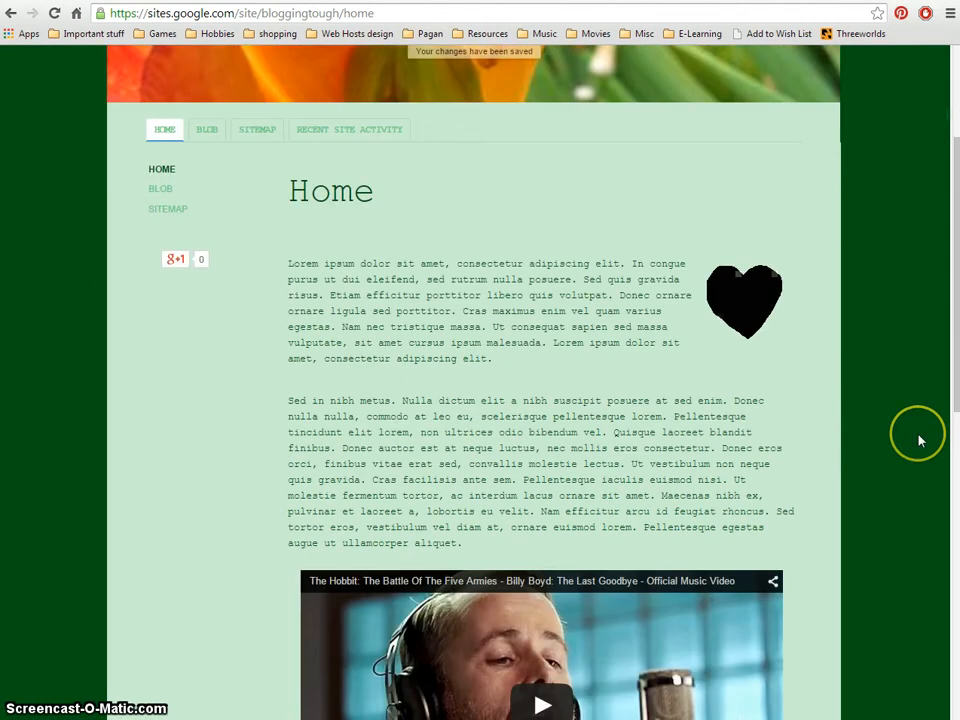
scroll(917, 441, "down", 5)
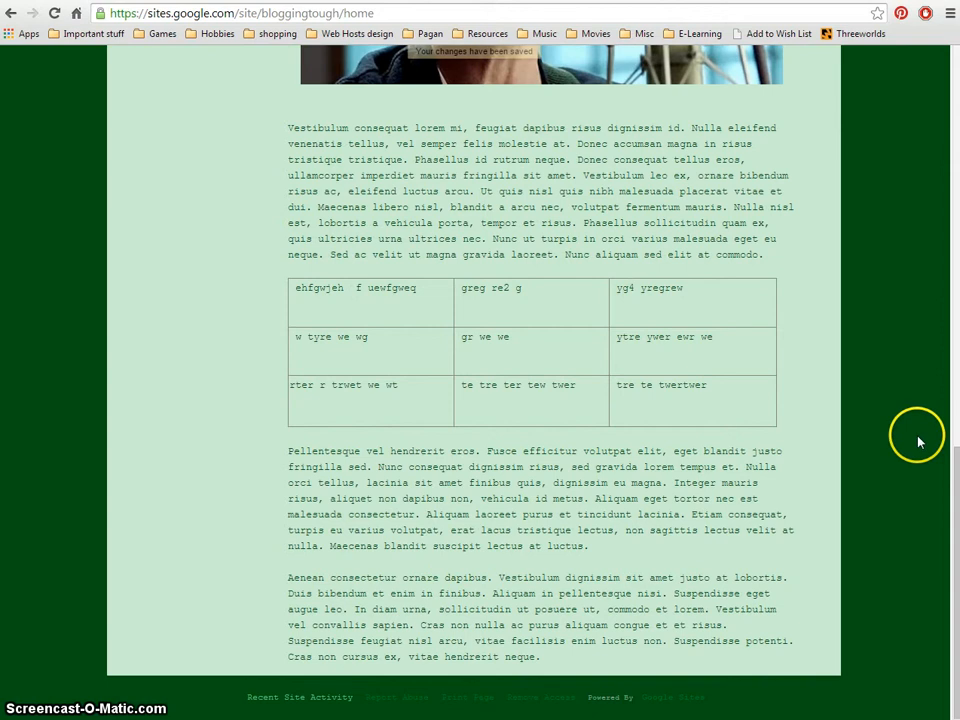
scroll(917, 441, "up", 15)
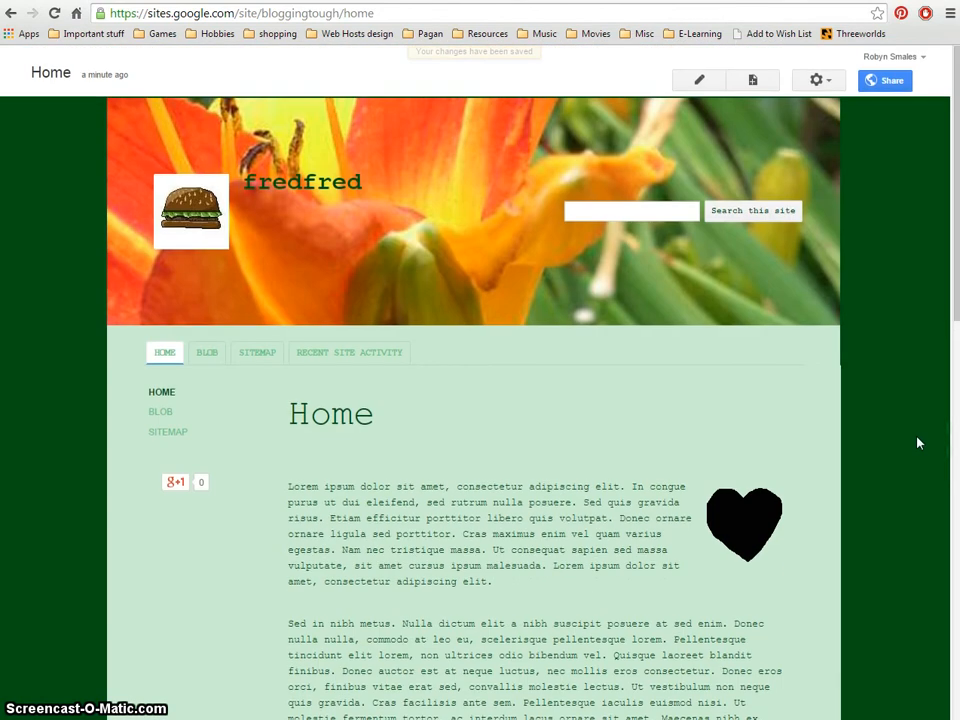
Create a new page named "FredBob" with the Web Page template, placed under Home.
left_click(752, 82)
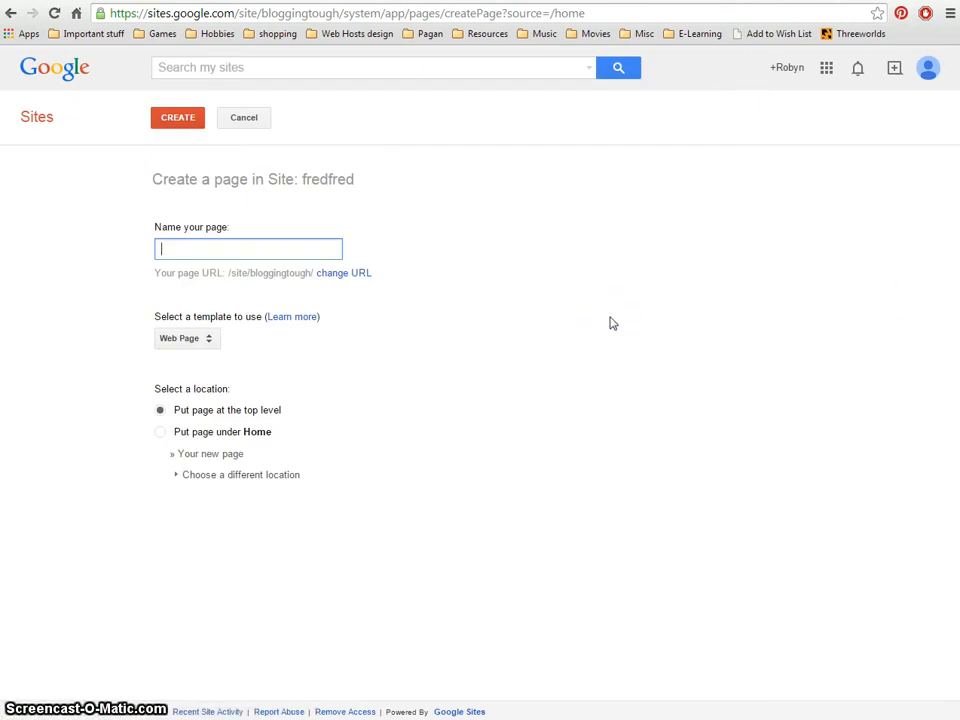
type("FredBob")
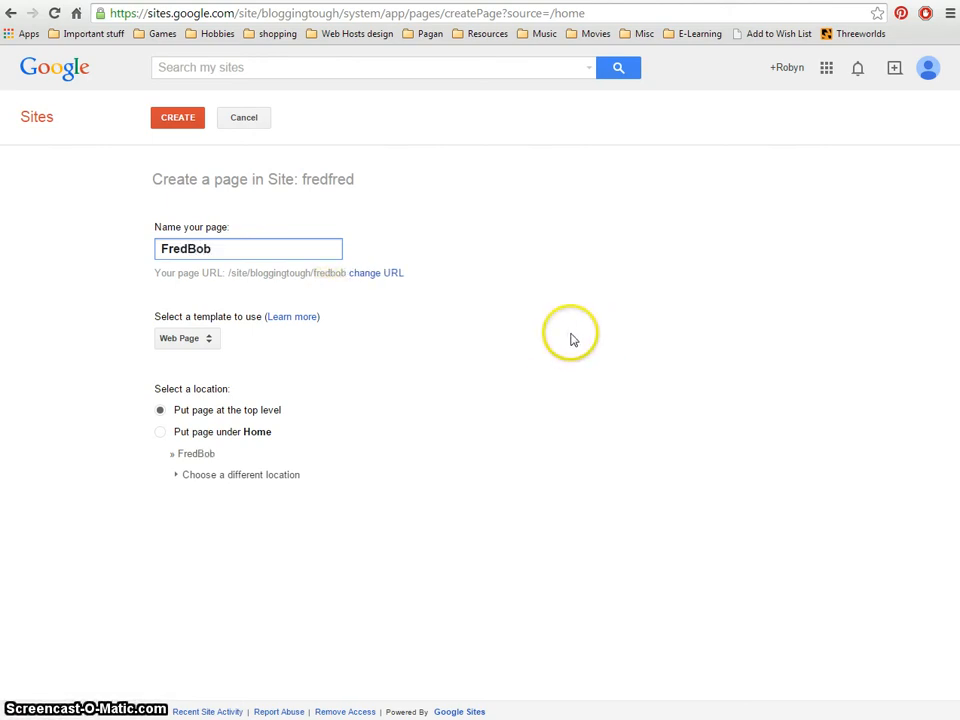
left_click(209, 342)
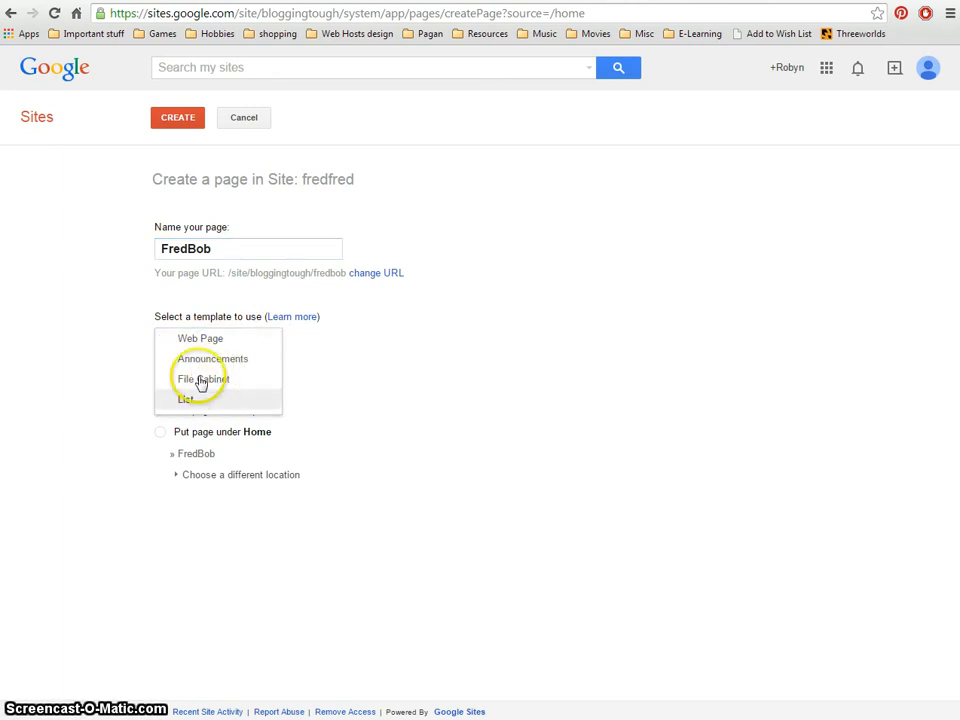
left_click(186, 340)
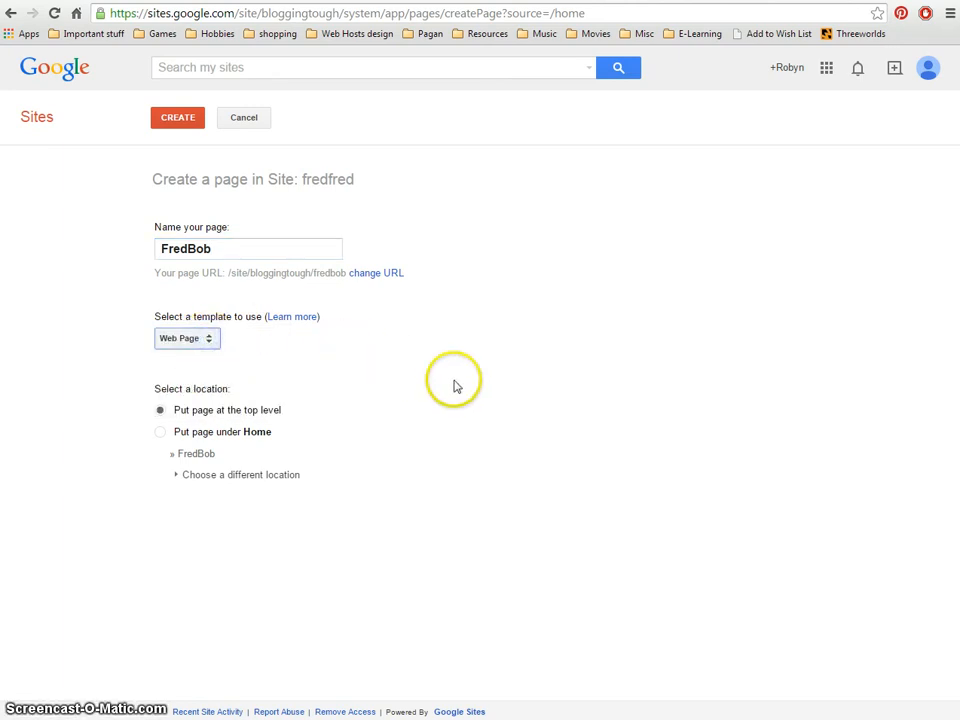
left_click(160, 432)
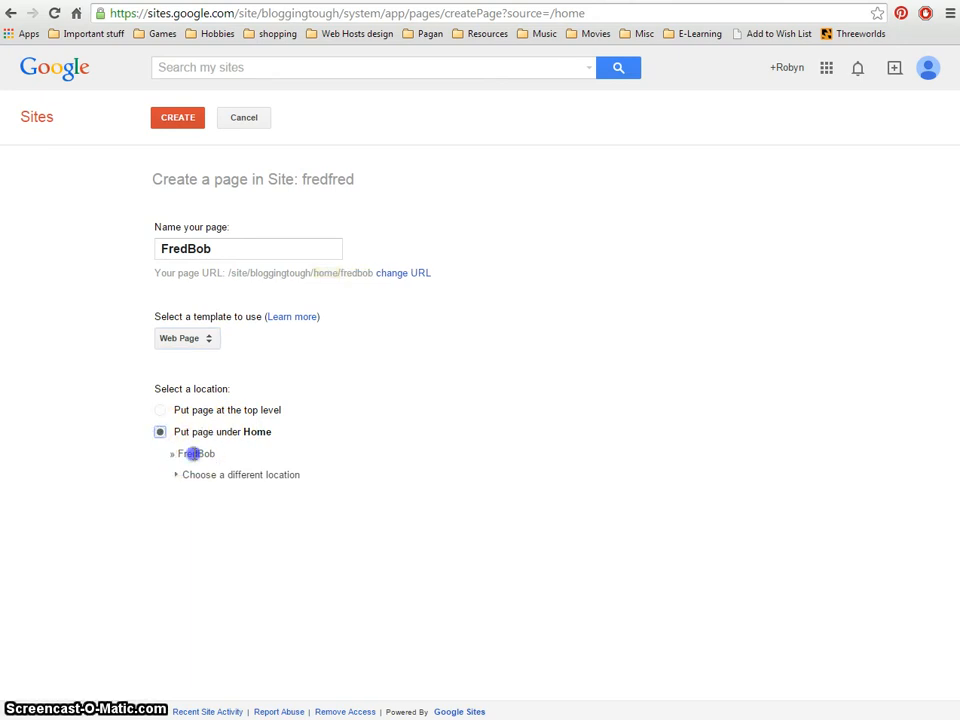
left_click(166, 119)
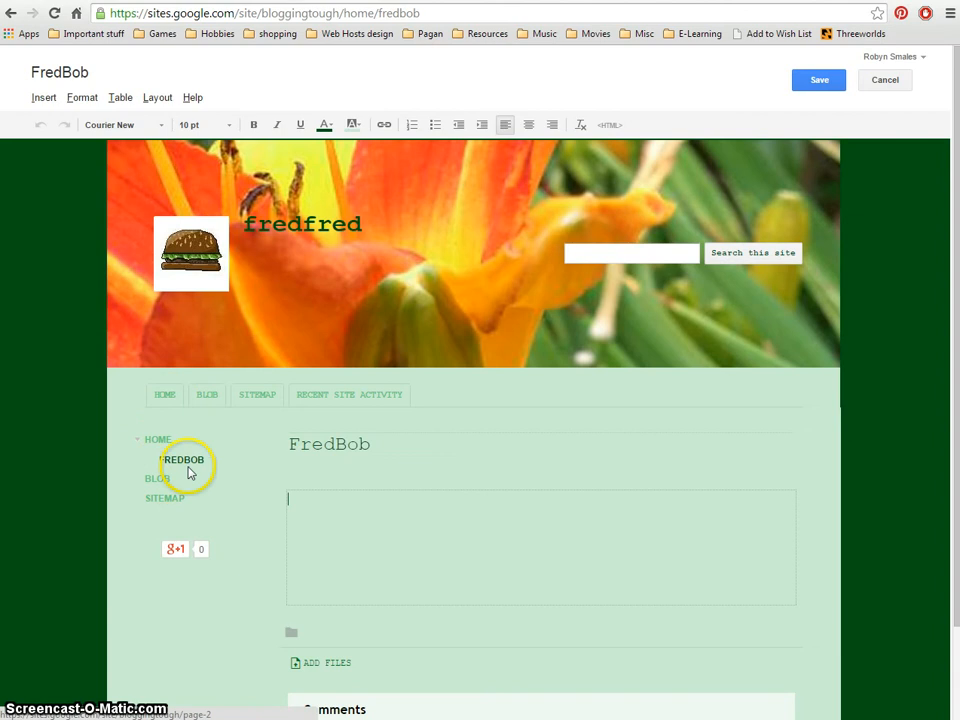
Collapse and expand the Home entry in the site's sidebar navigation to check its FredBob subpage.
left_click(172, 460)
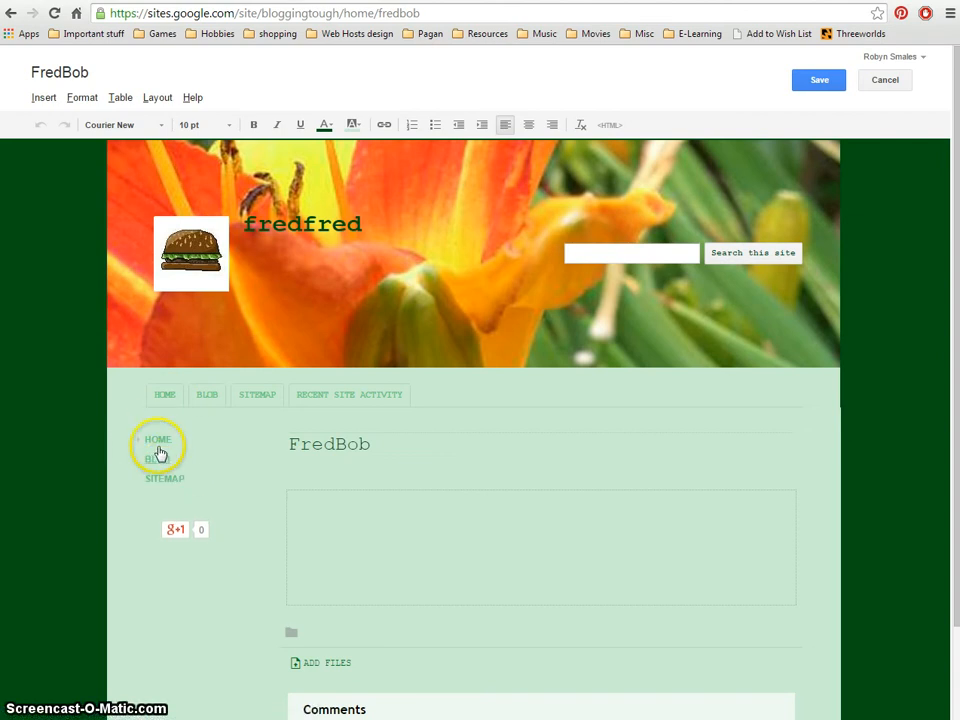
left_click(139, 440)
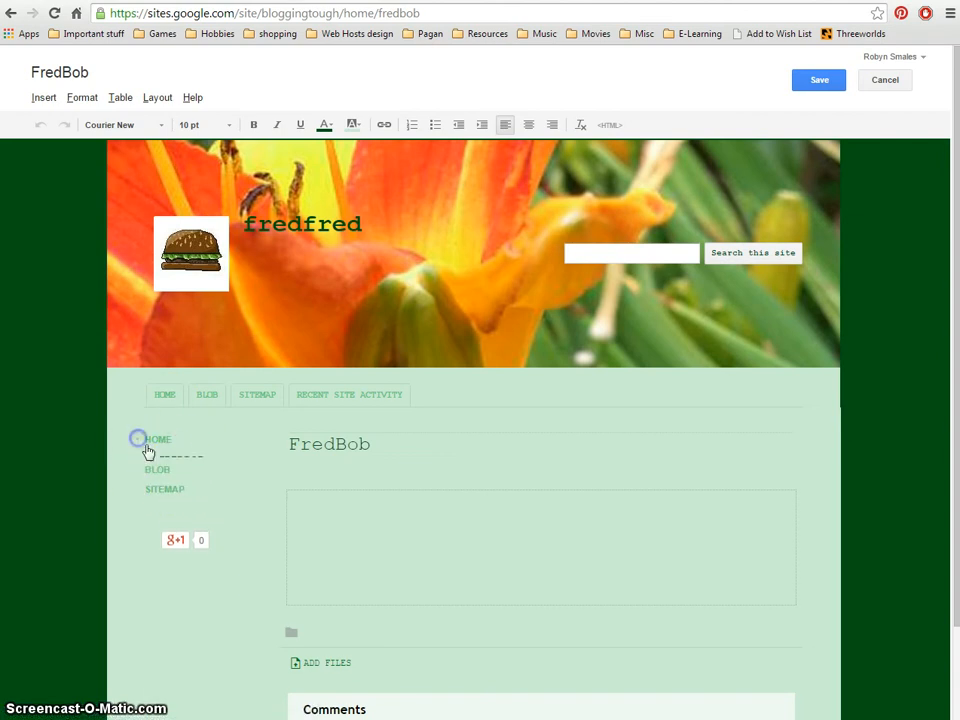
left_click(139, 442)
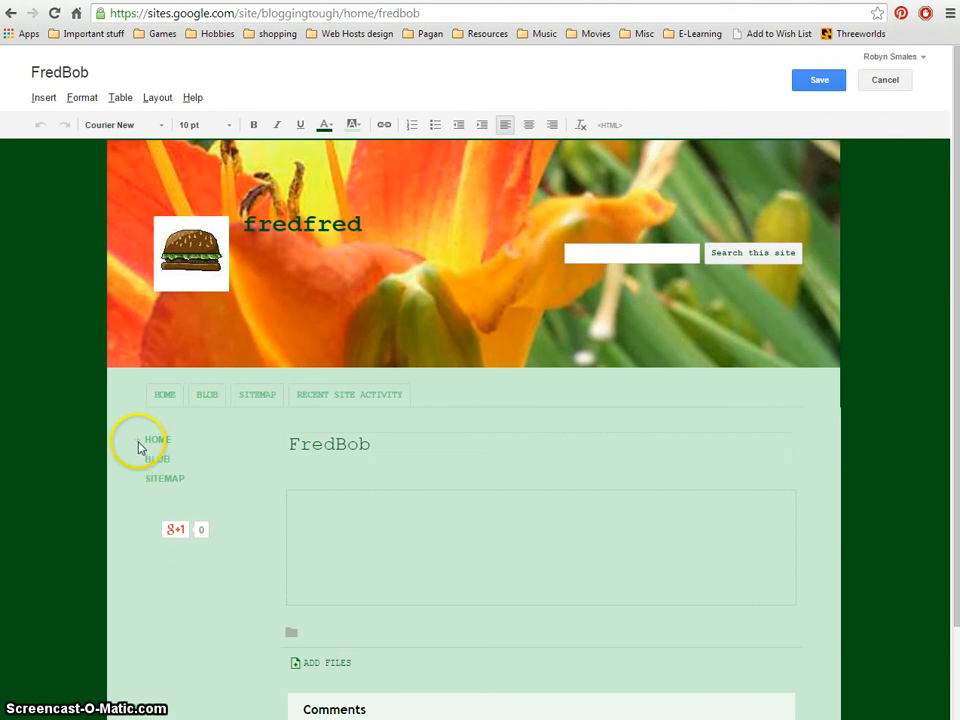
left_click(139, 442)
left_click(138, 441)
left_click(138, 443)
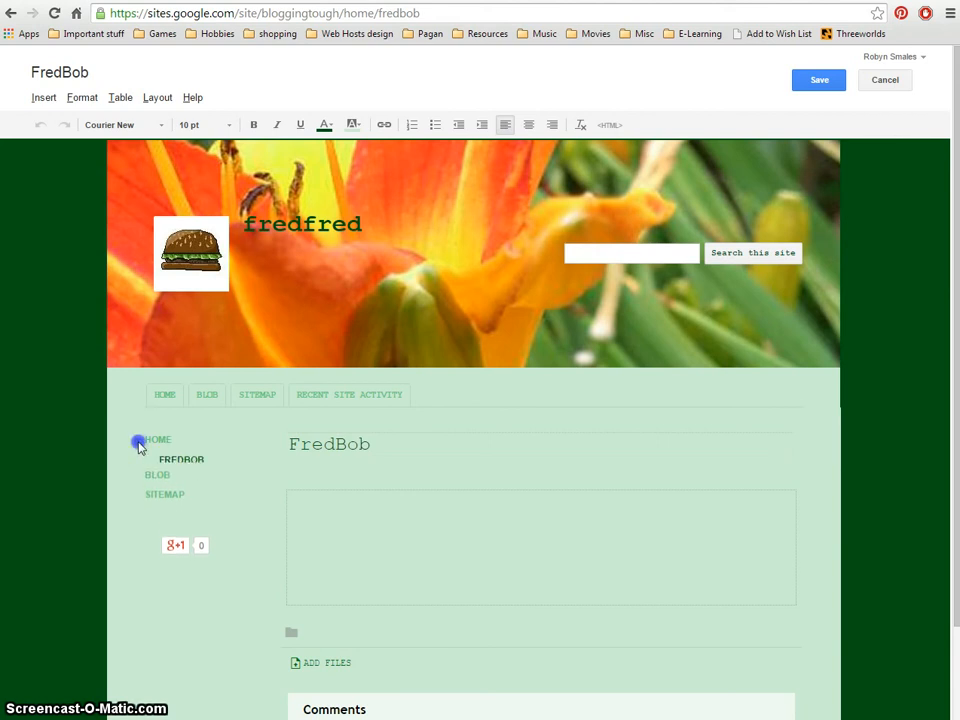
Fill the FredBob page's body with the five generated Lorem Ipsum paragraphs from the lipsum.com page.
left_click(351, 513)
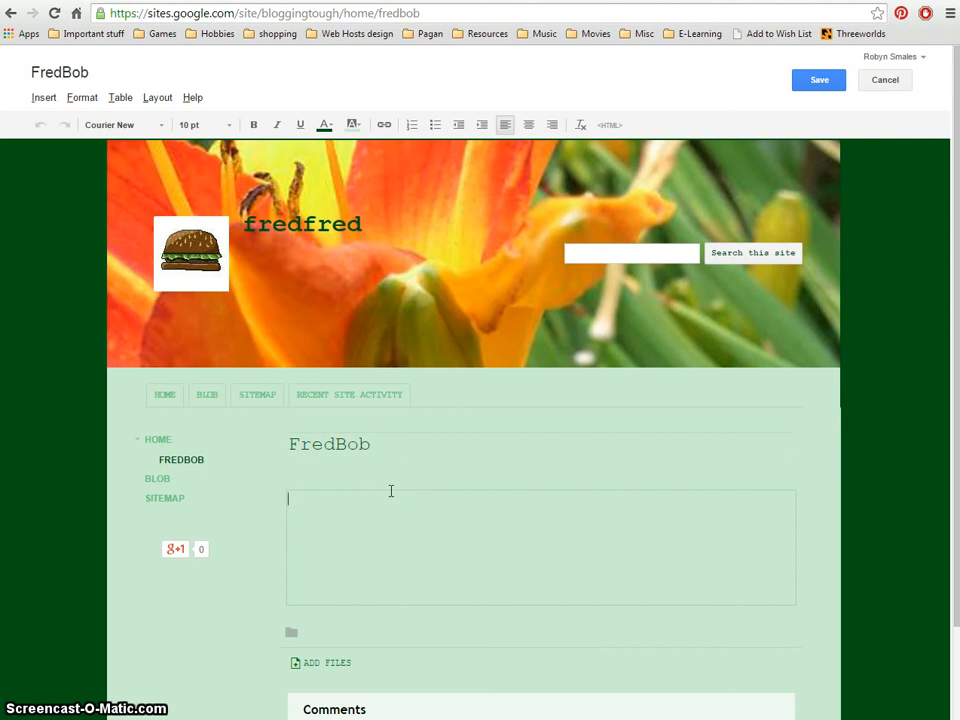
left_click(750, 1)
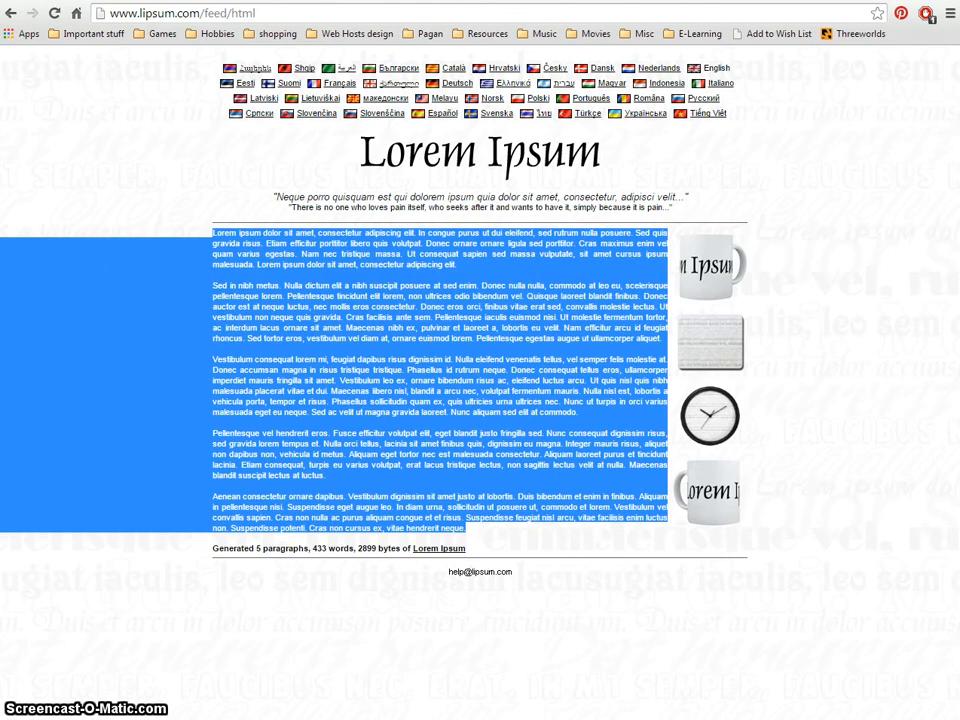
key("ctrl+Tab")
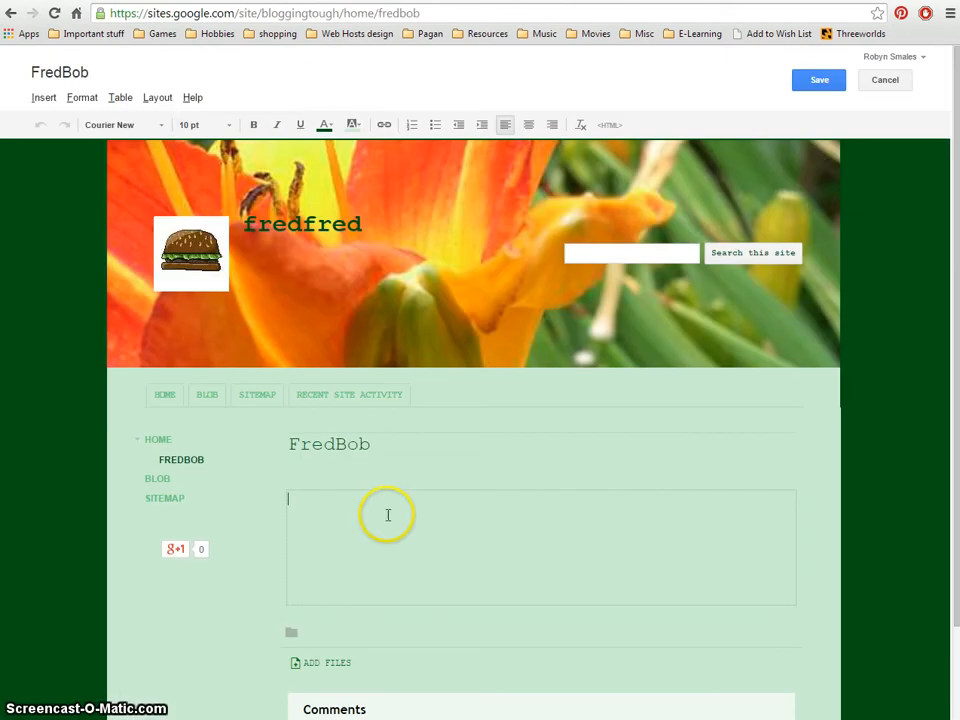
key("ctrl+v")
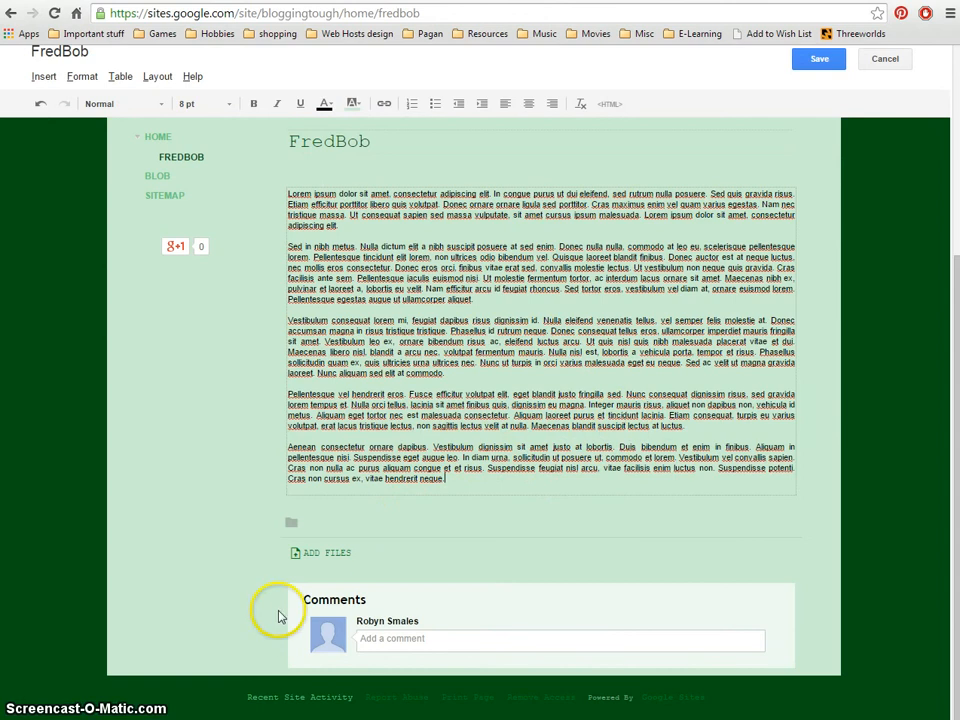
Save the FredBob page and look through its saved text down to the comments area.
scroll(678, 540, "up", 2)
scroll(678, 540, "up", 2)
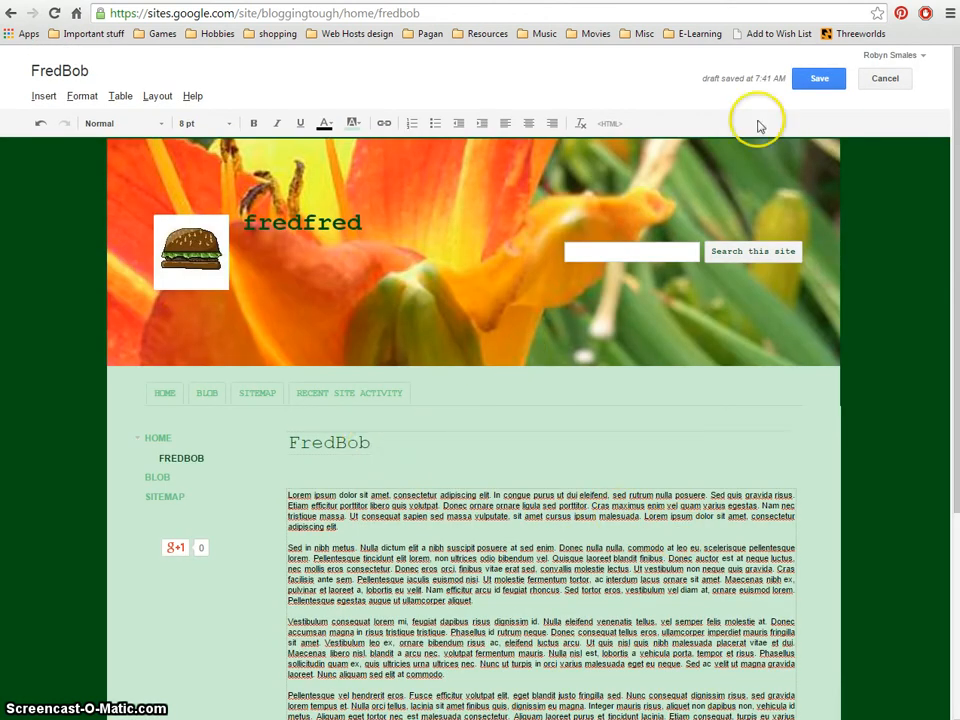
left_click(816, 79)
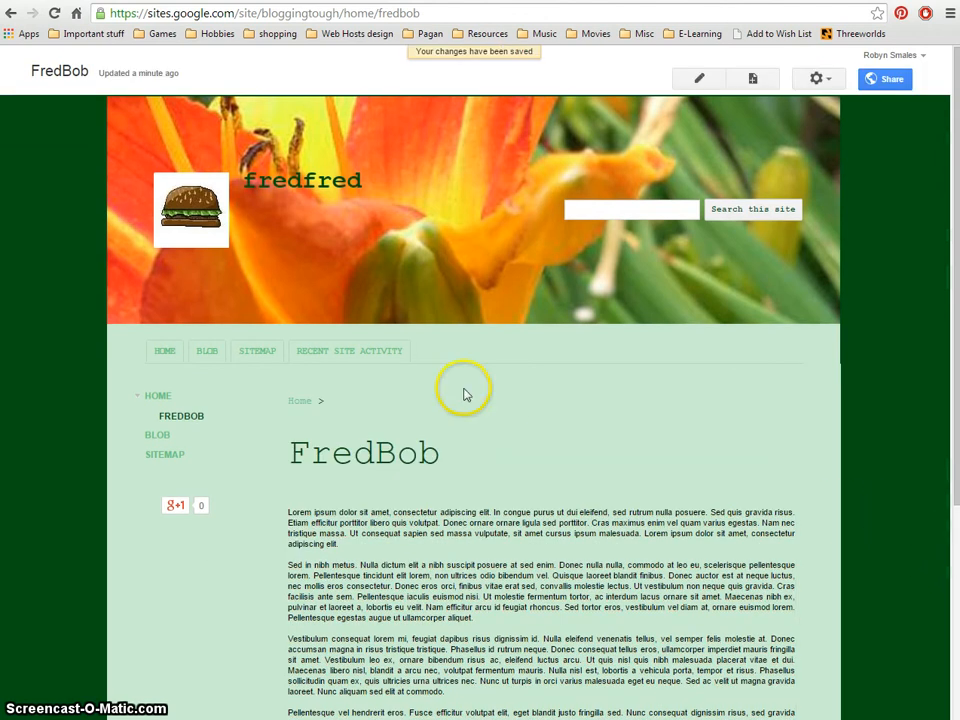
scroll(514, 568, "down", 3)
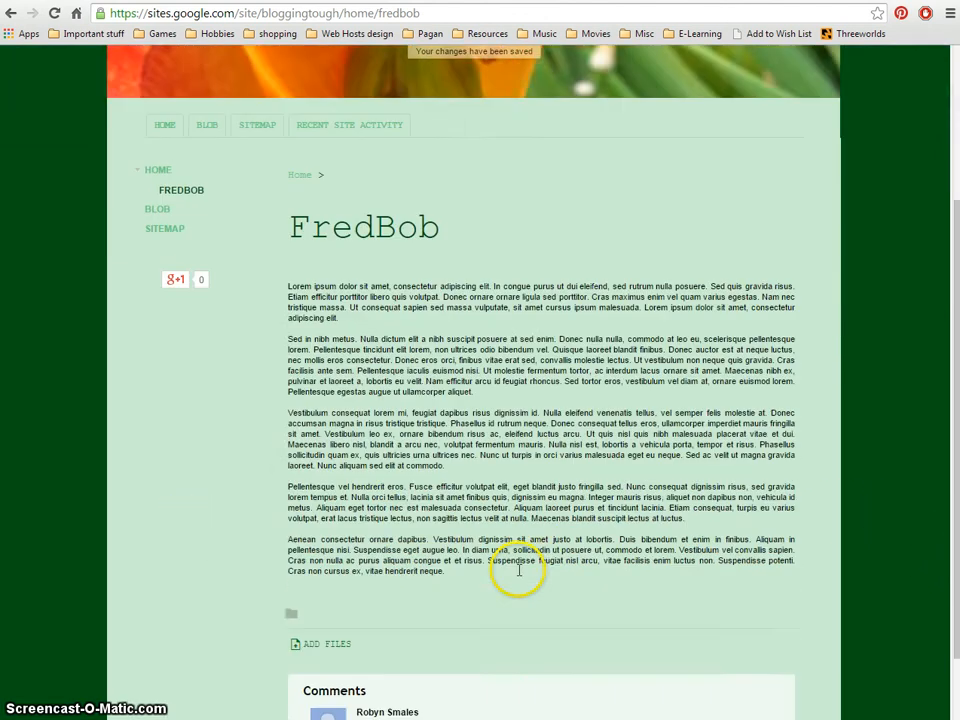
scroll(517, 570, "up", 3)
scroll(518, 570, "up", 1)
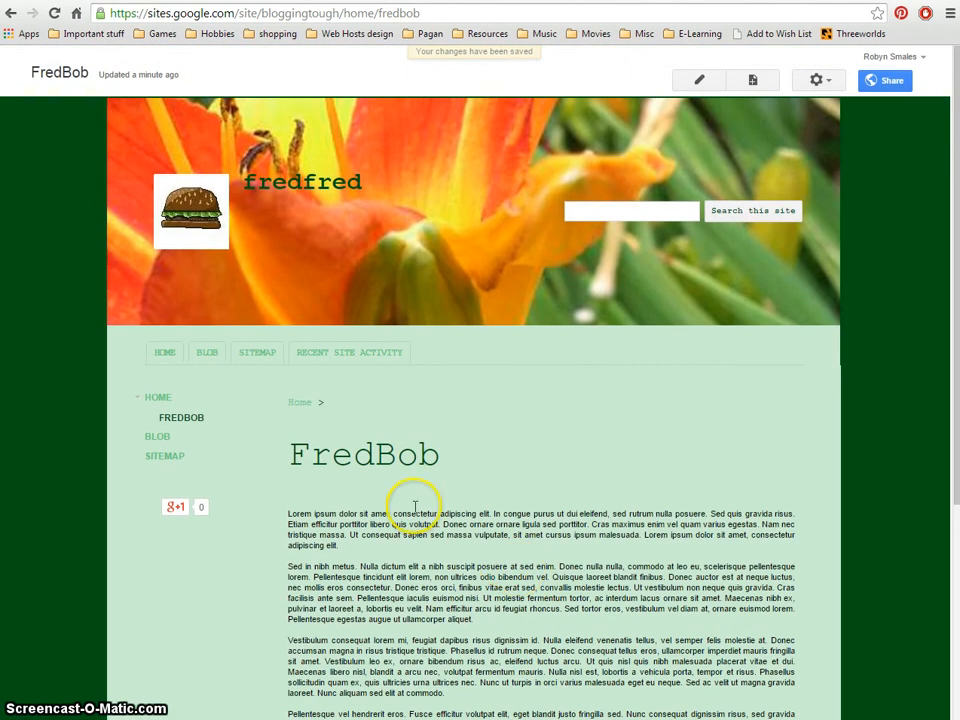
Visit the Blob, Home, Sitemap and Recent Site Activity pages through the site's horizontal navigation to check its links.
left_click(205, 354)
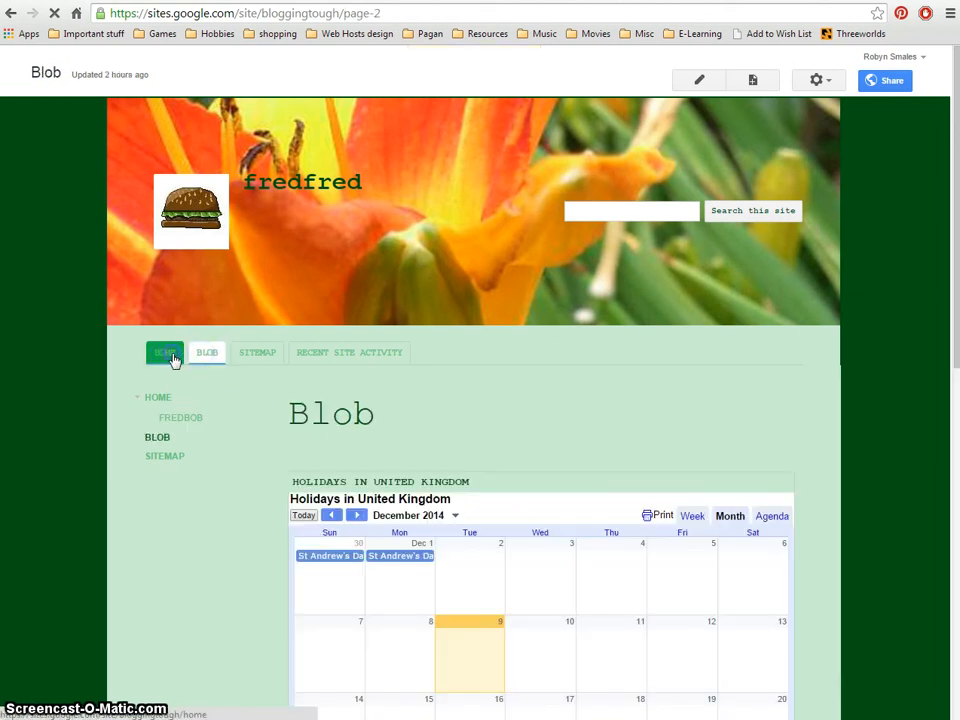
left_click(173, 358)
left_click(257, 352)
left_click(366, 356)
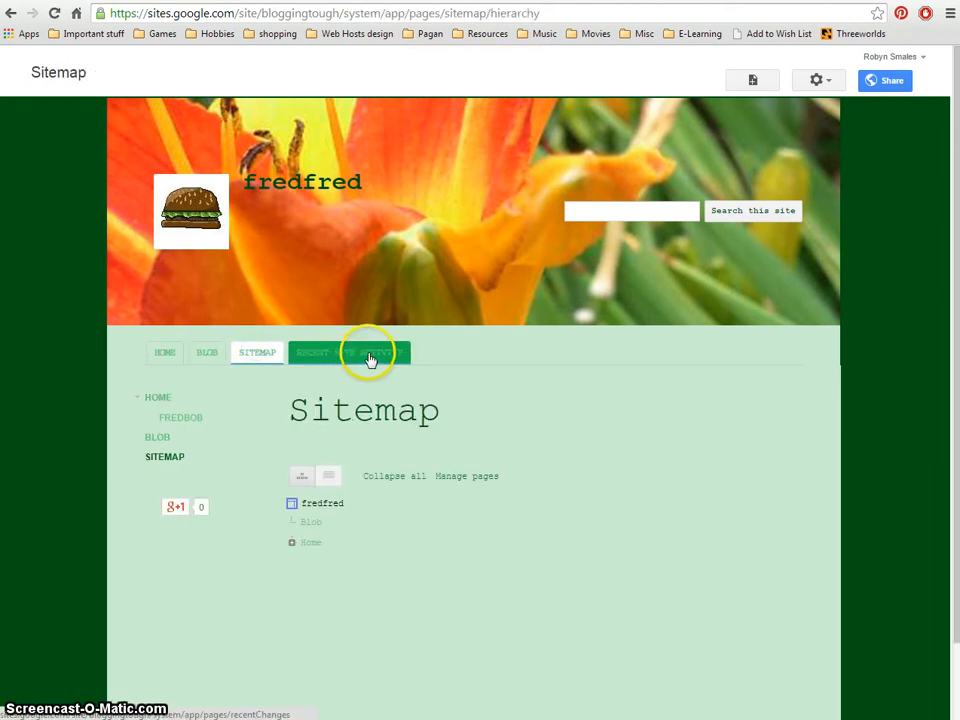